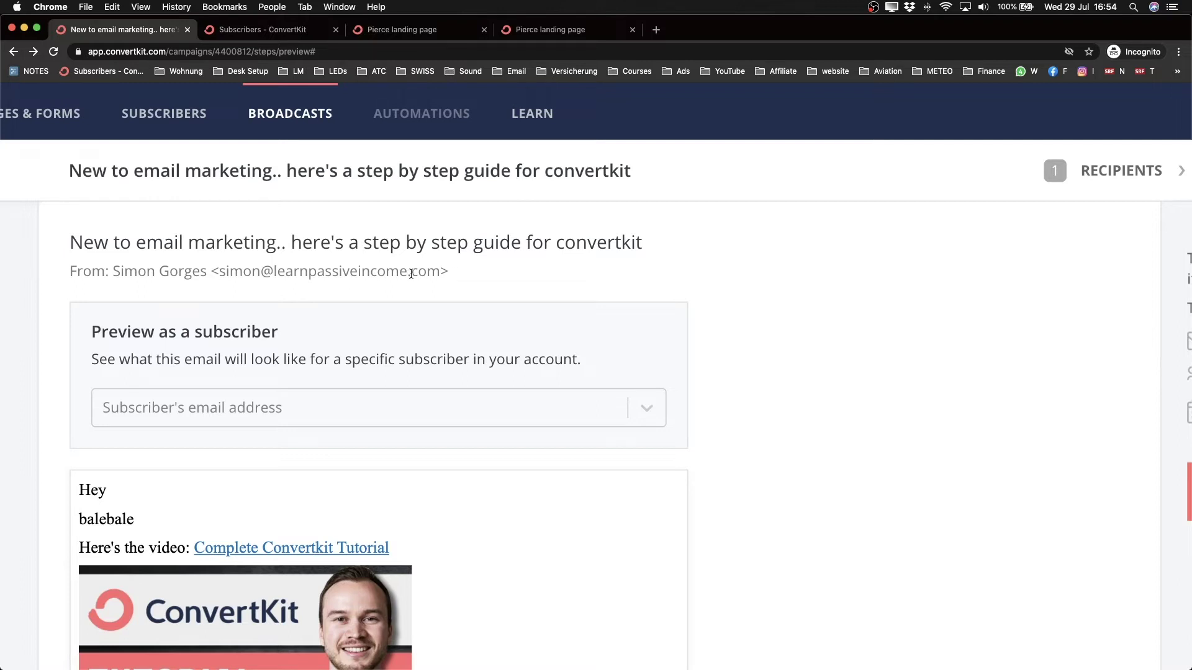
Open the Automations upgrade page and choose the Unlock everything option.
key(super+minus)
key(super+minus)
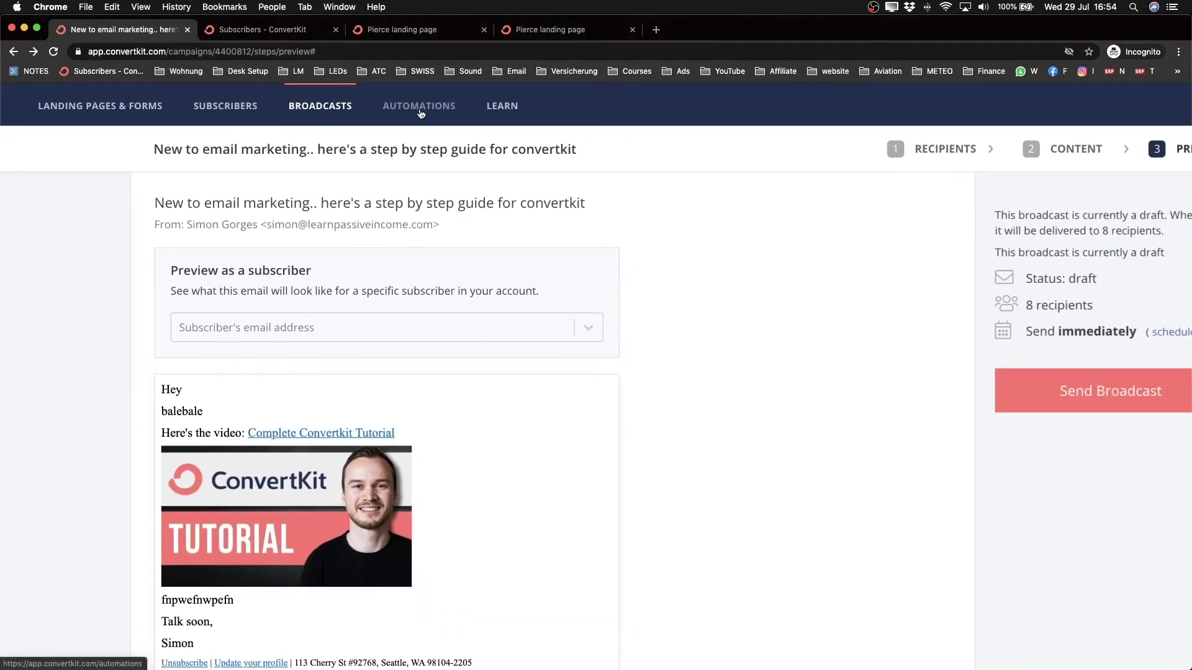
key(super+plus)
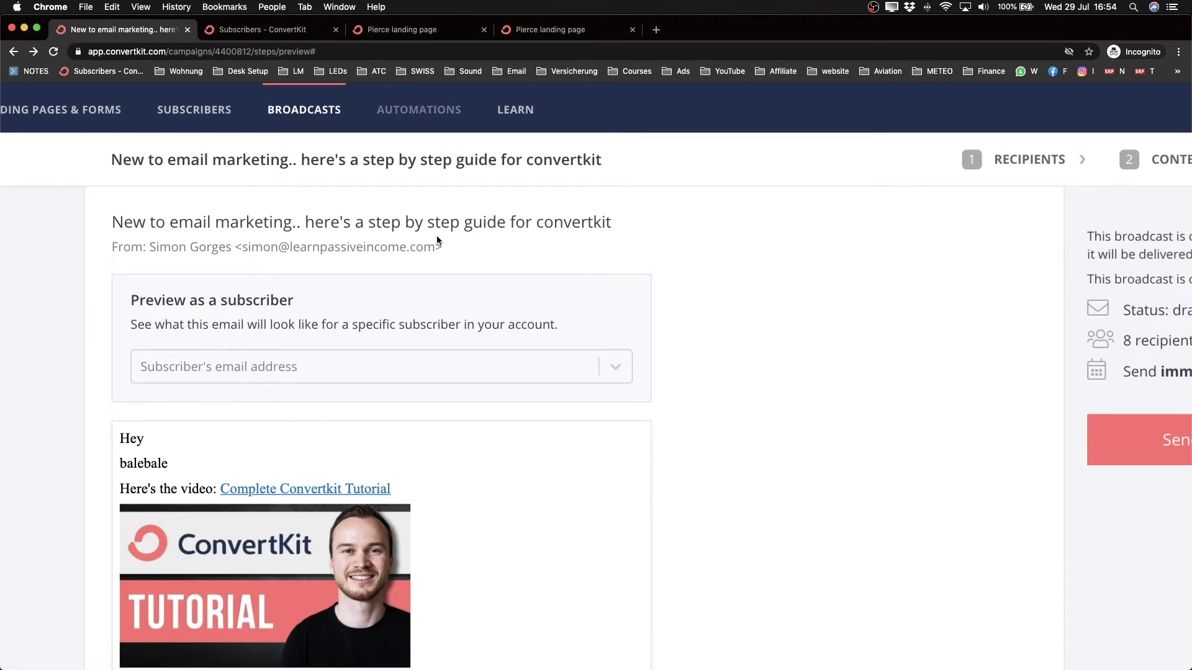
key(super+minus)
key(super+plus)
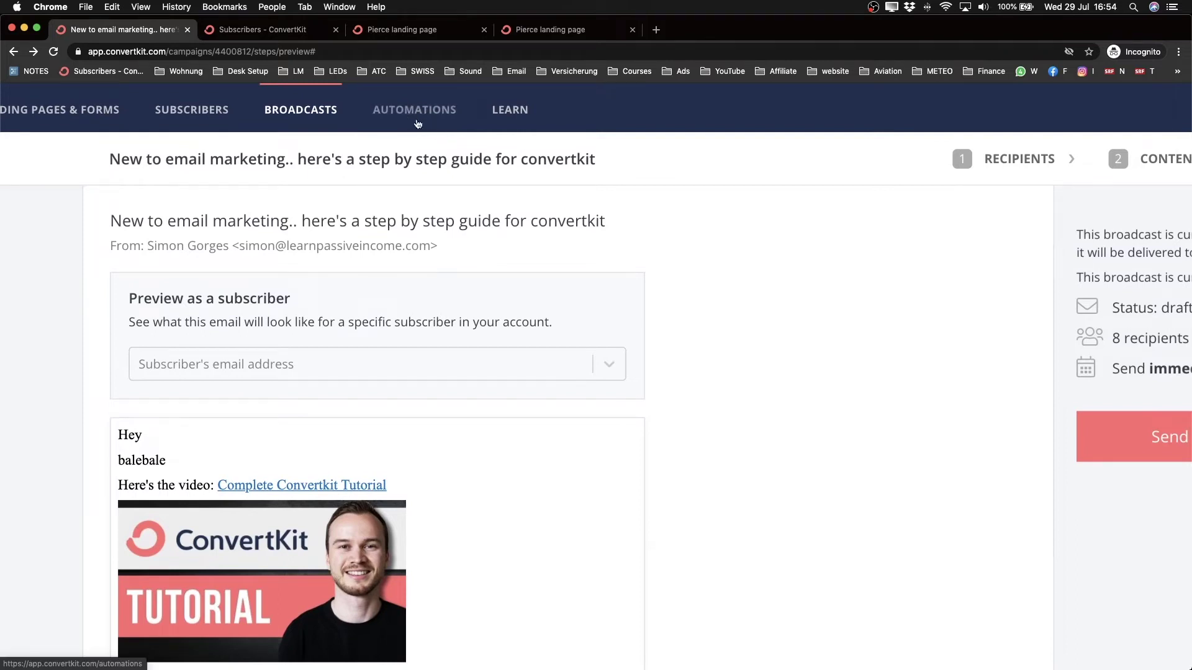
click(407, 126)
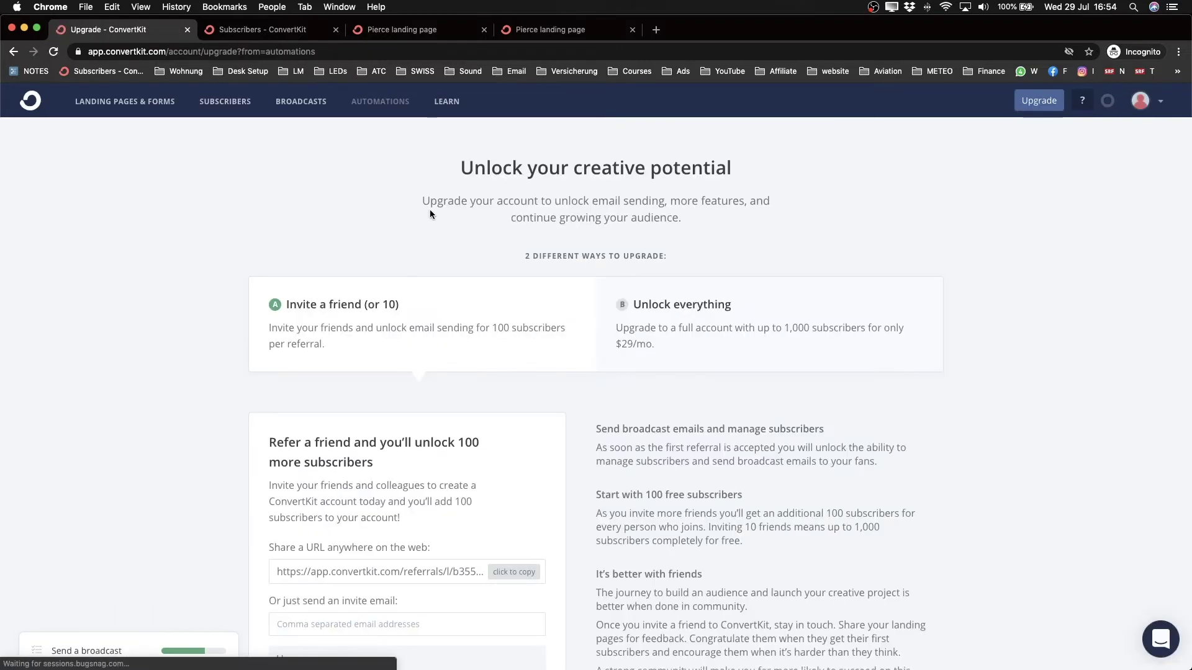
click(743, 309)
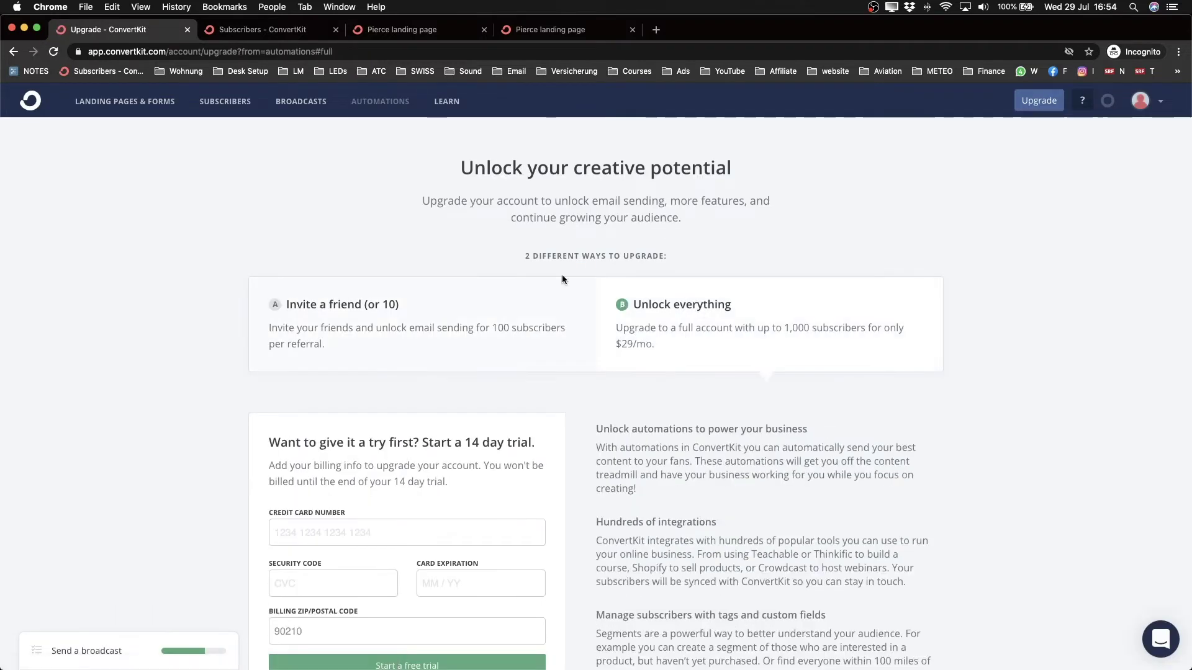
Review the full plan's features and trial billing form, and start the 14-day free trial.
scroll(561, 274, down, 3)
scroll(454, 318, up, 5)
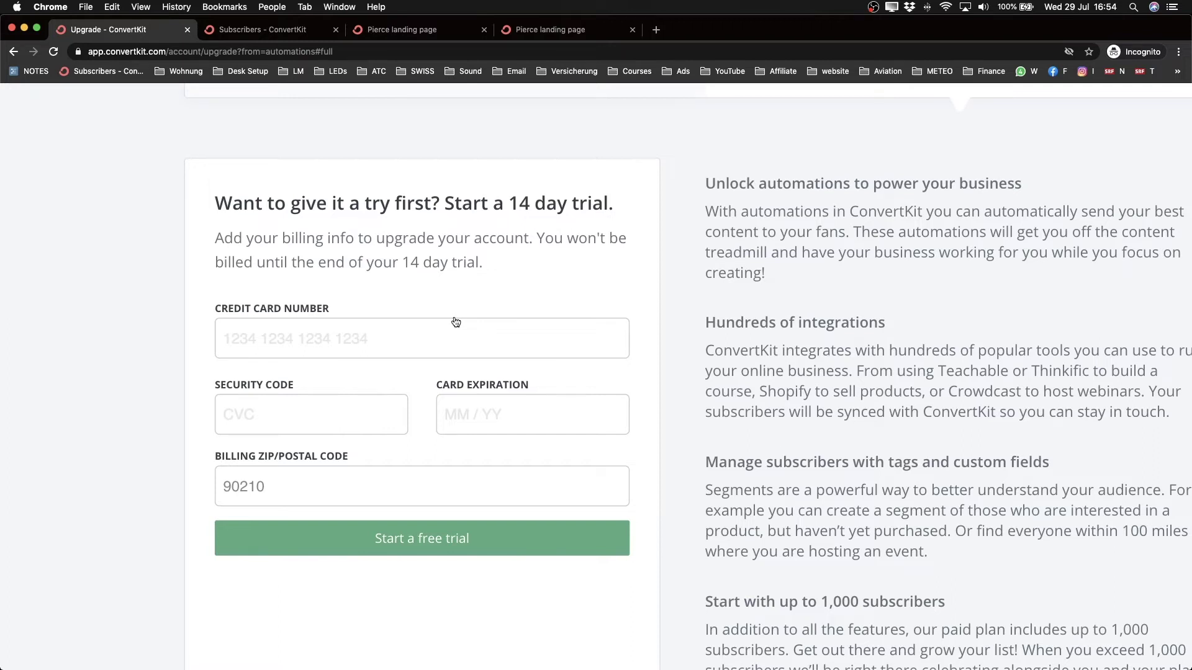
key(super+minus)
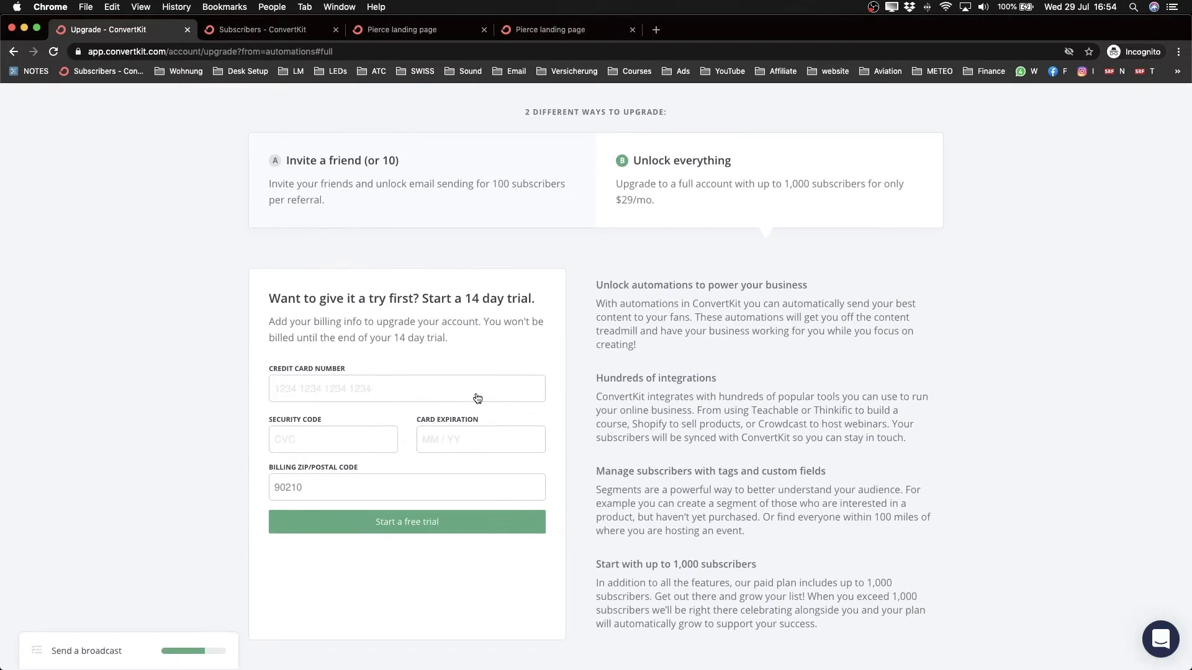
scroll(477, 398, up, 4)
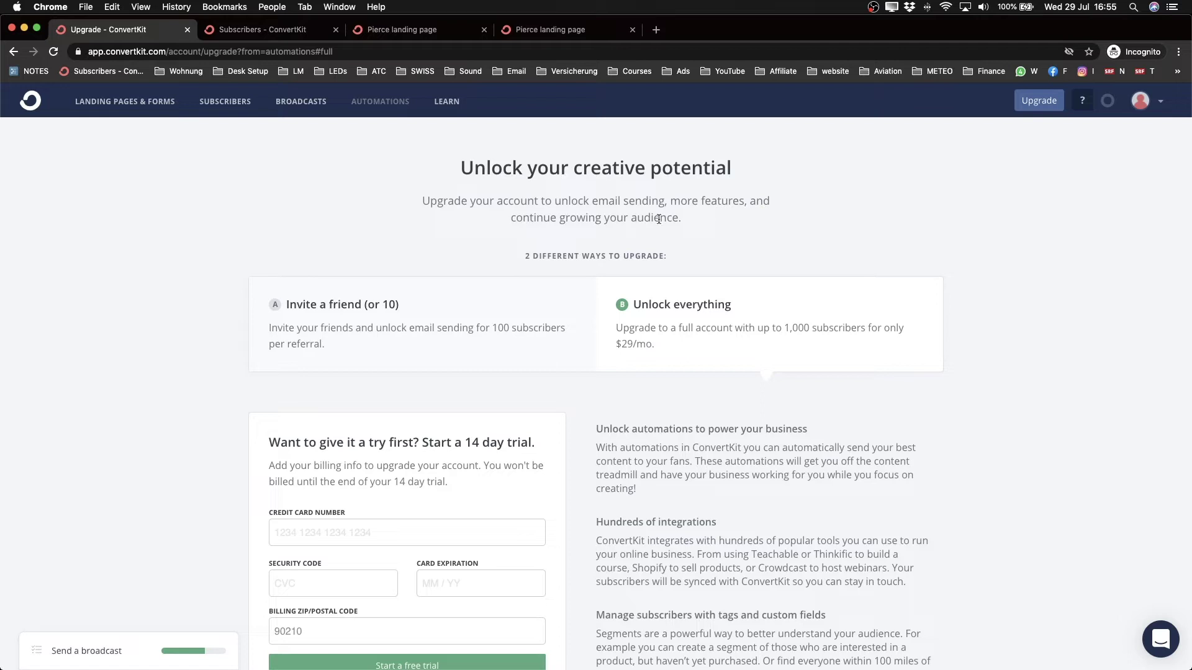
scroll(472, 214, down, 4)
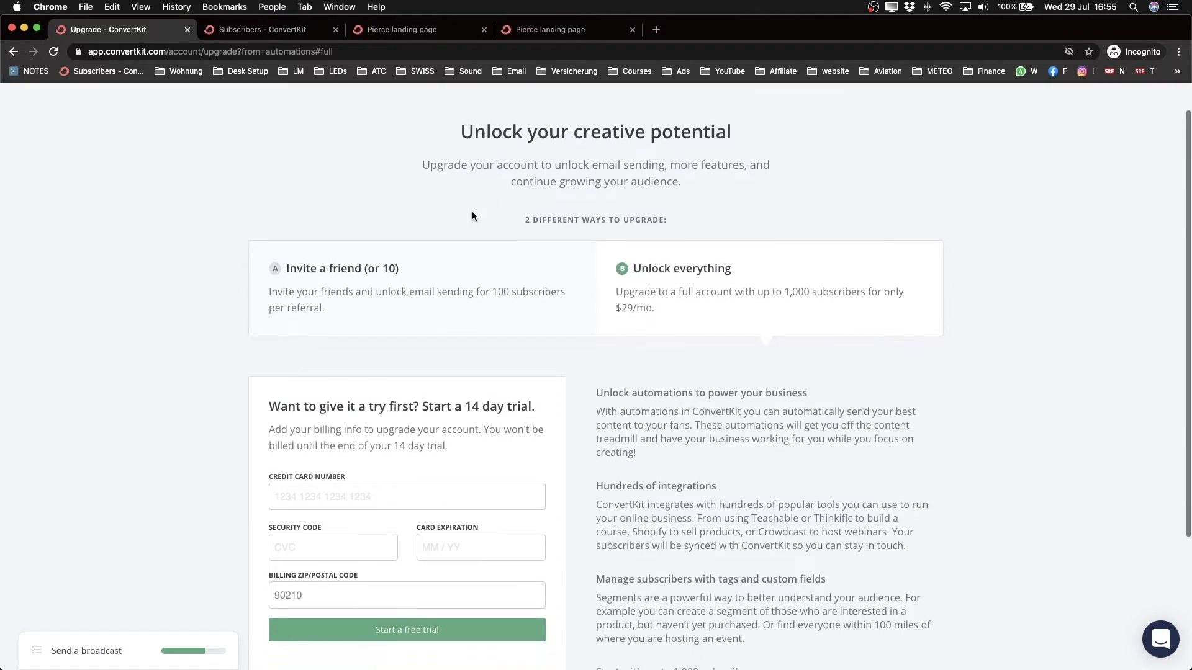
scroll(342, 343, down, 2)
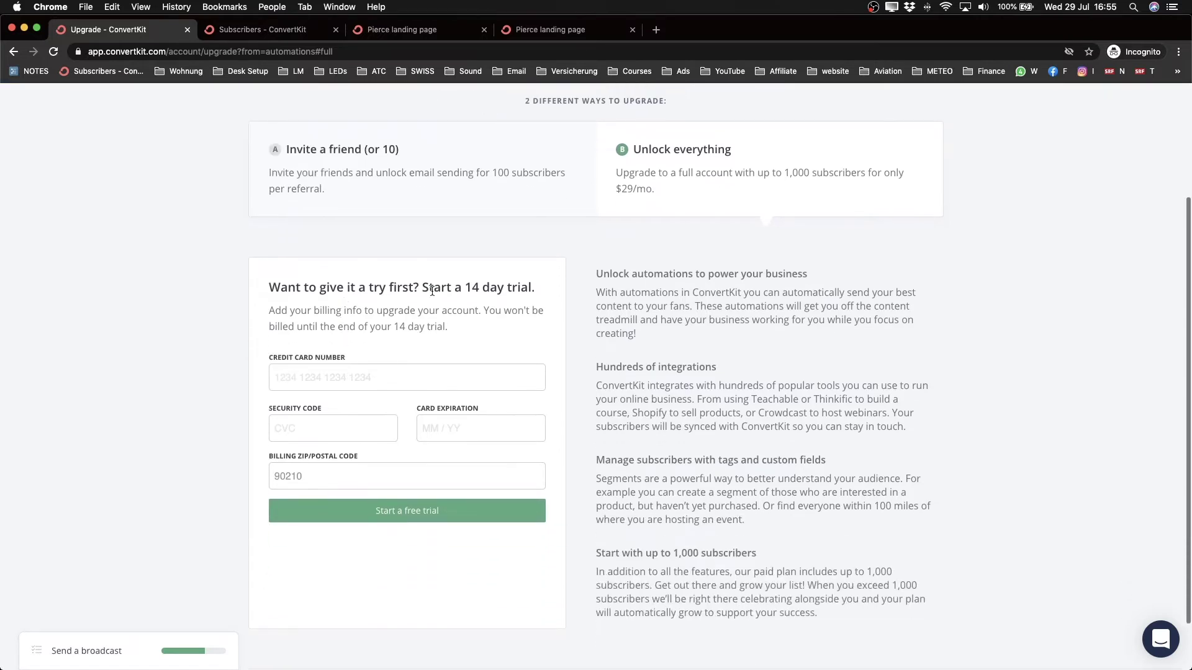
scroll(432, 291, up, 5)
scroll(431, 291, up, 1)
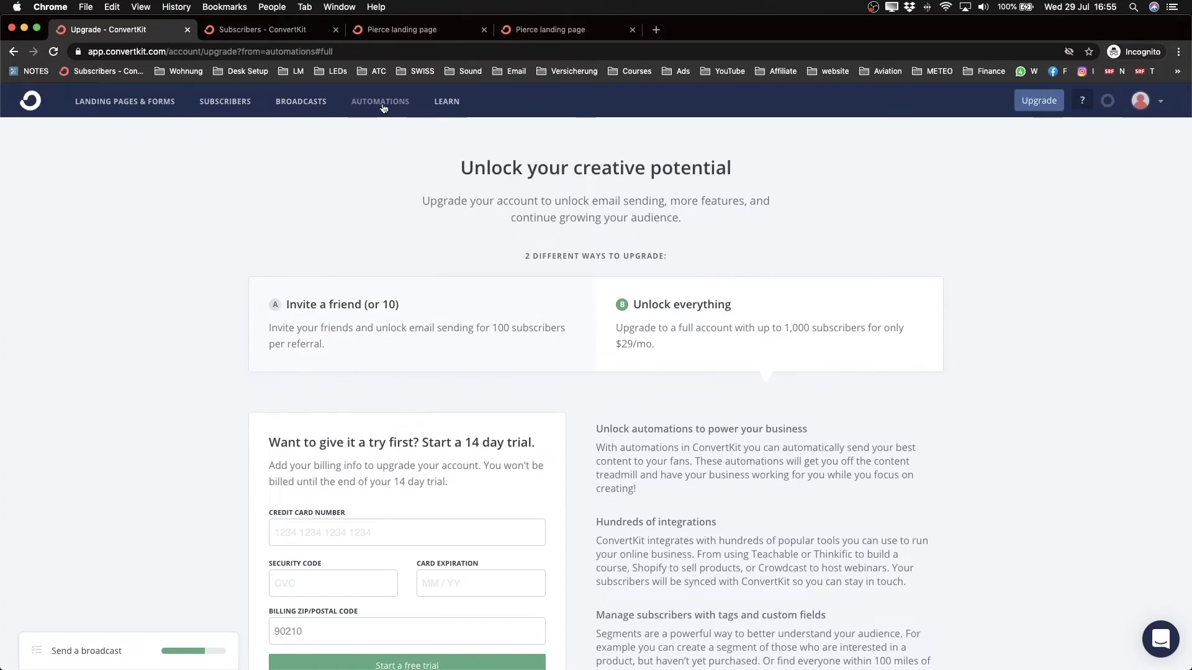
scroll(355, 339, down, 7)
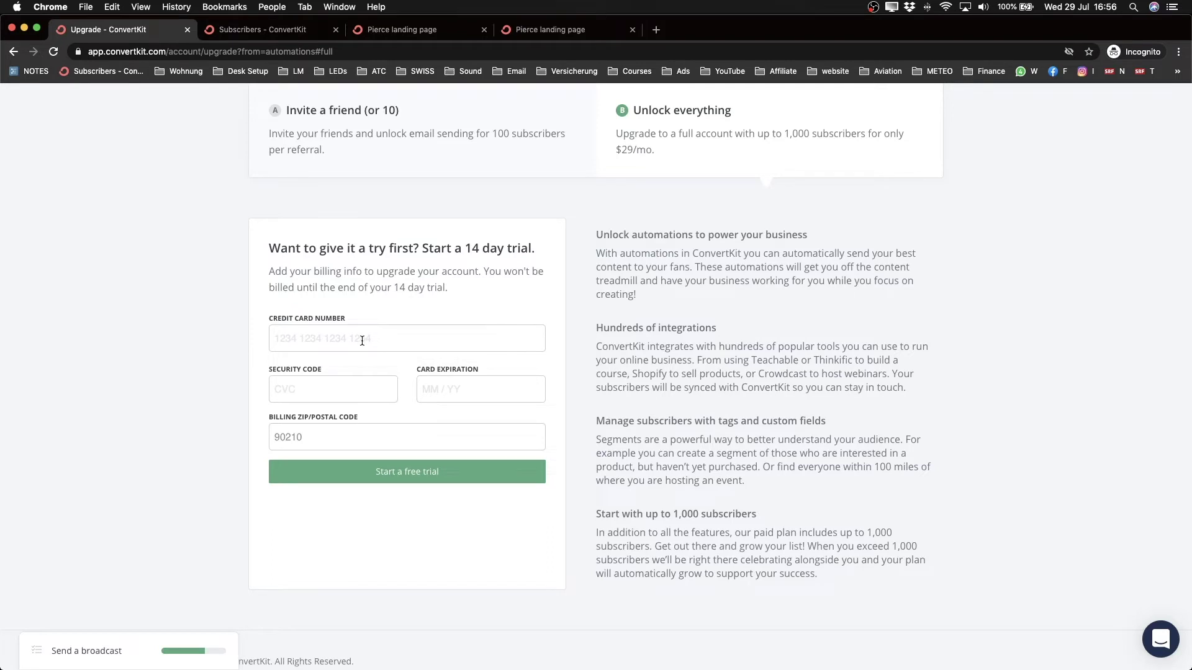
click(395, 476)
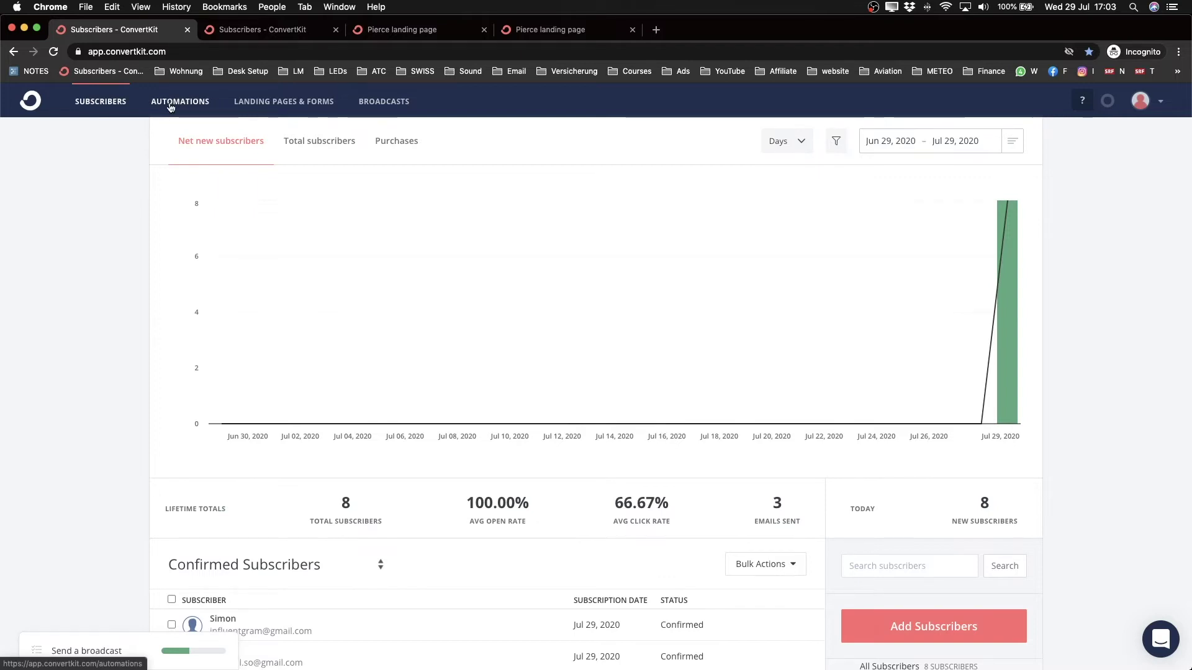
Look over the visual automations, sequences and automation rules pages.
click(189, 104)
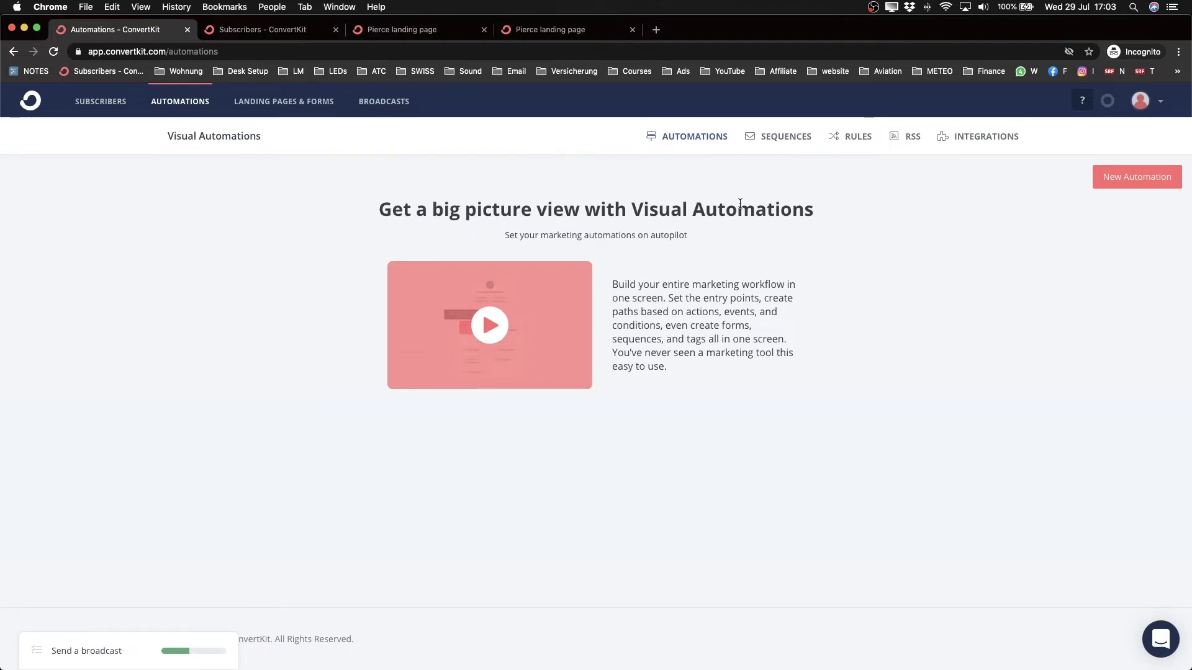
click(783, 142)
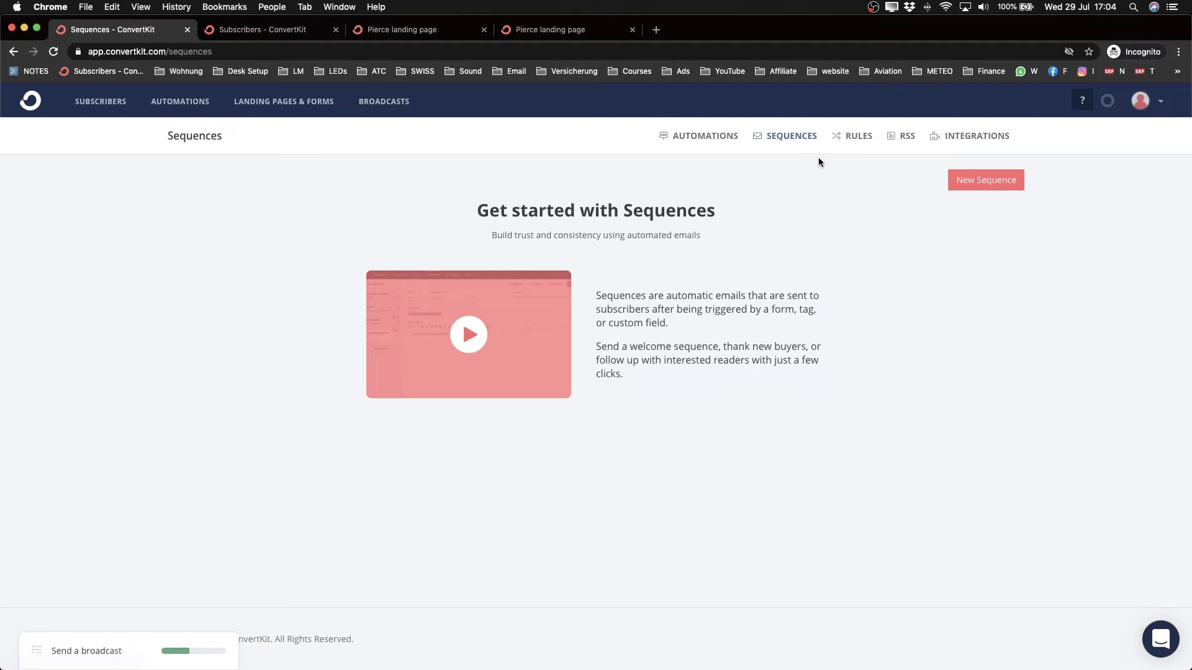
click(851, 139)
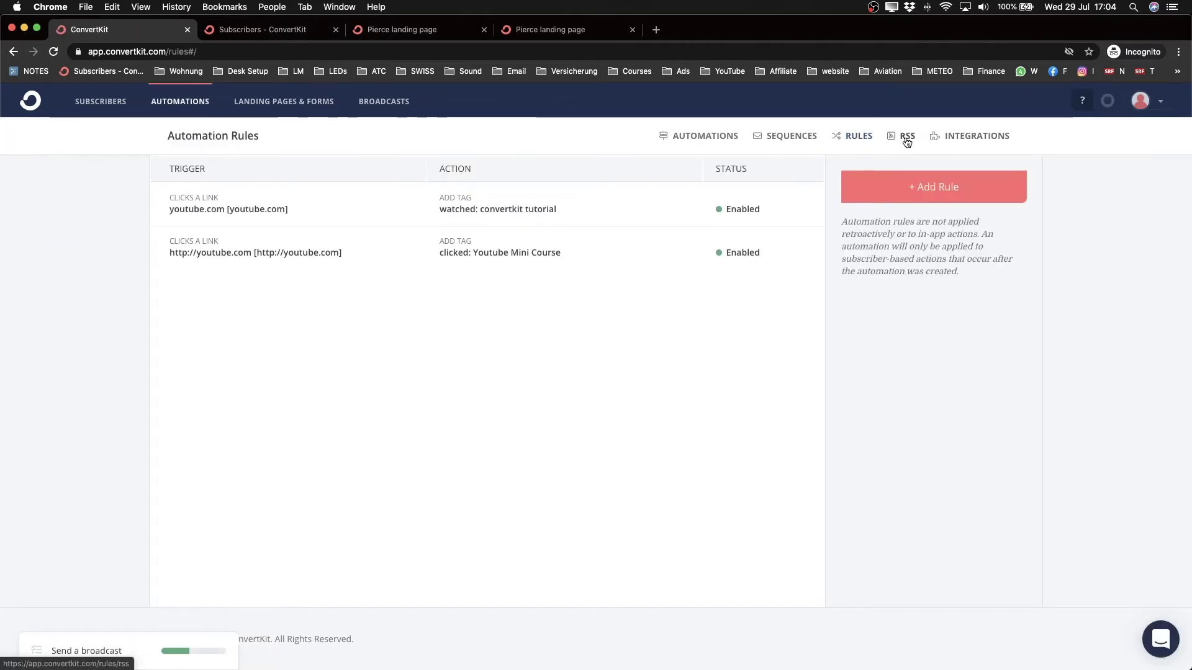
Create a new sequence named "Youtube Mini Course".
click(782, 137)
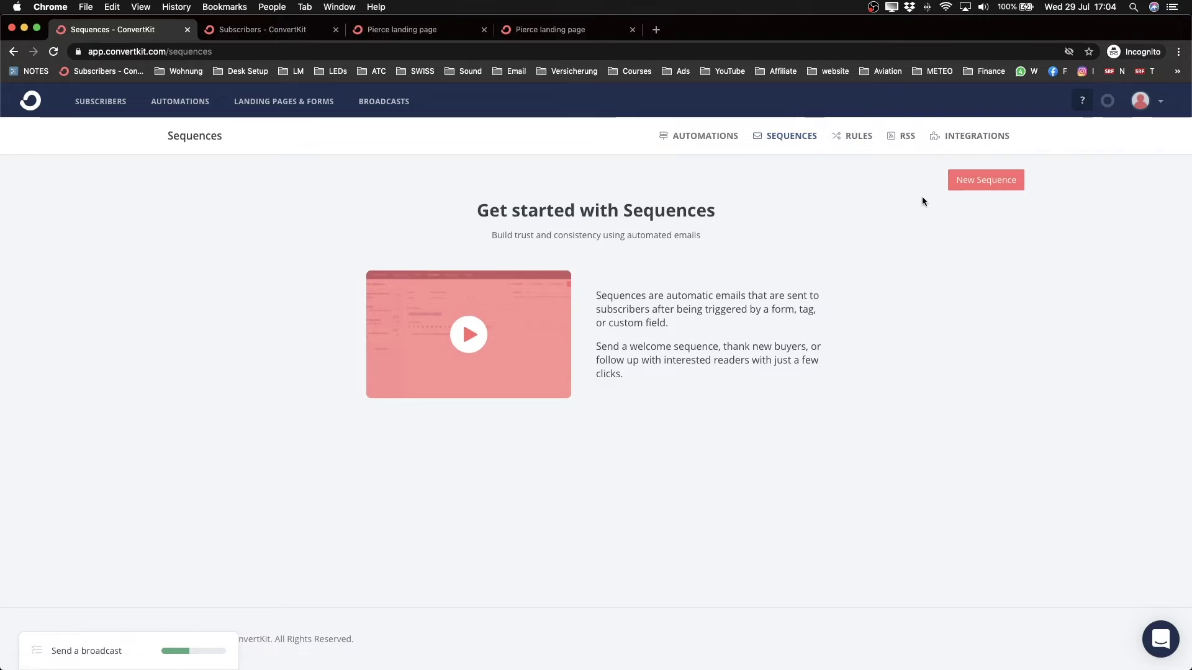
click(982, 188)
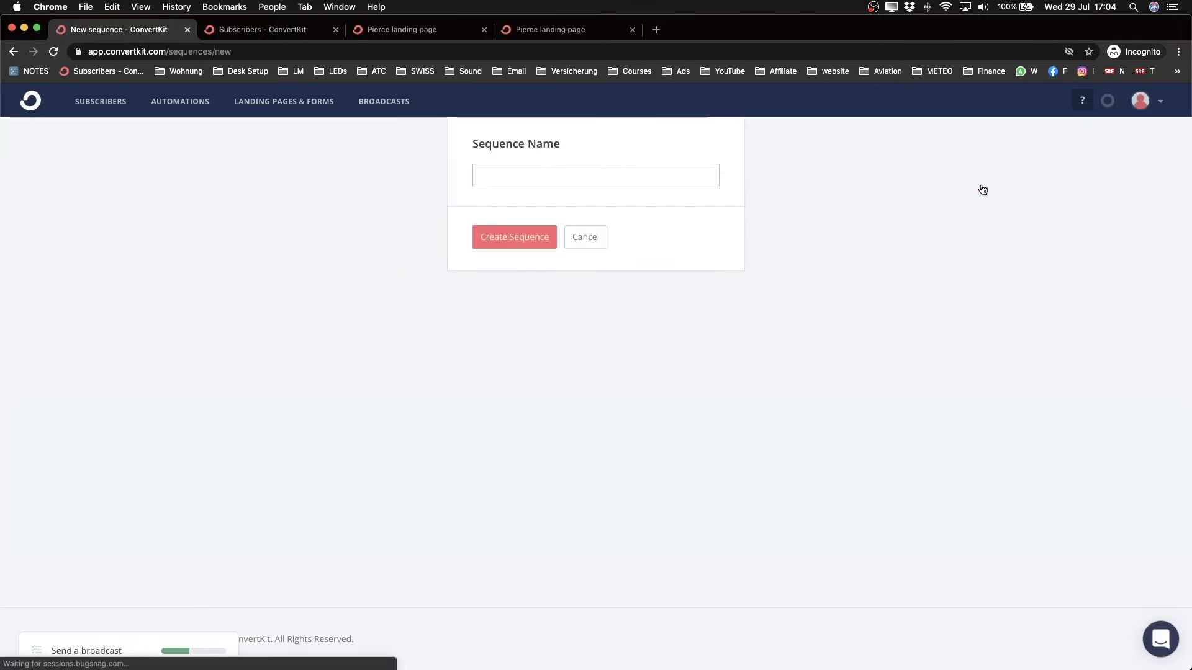
text(Youtube Mini Course)
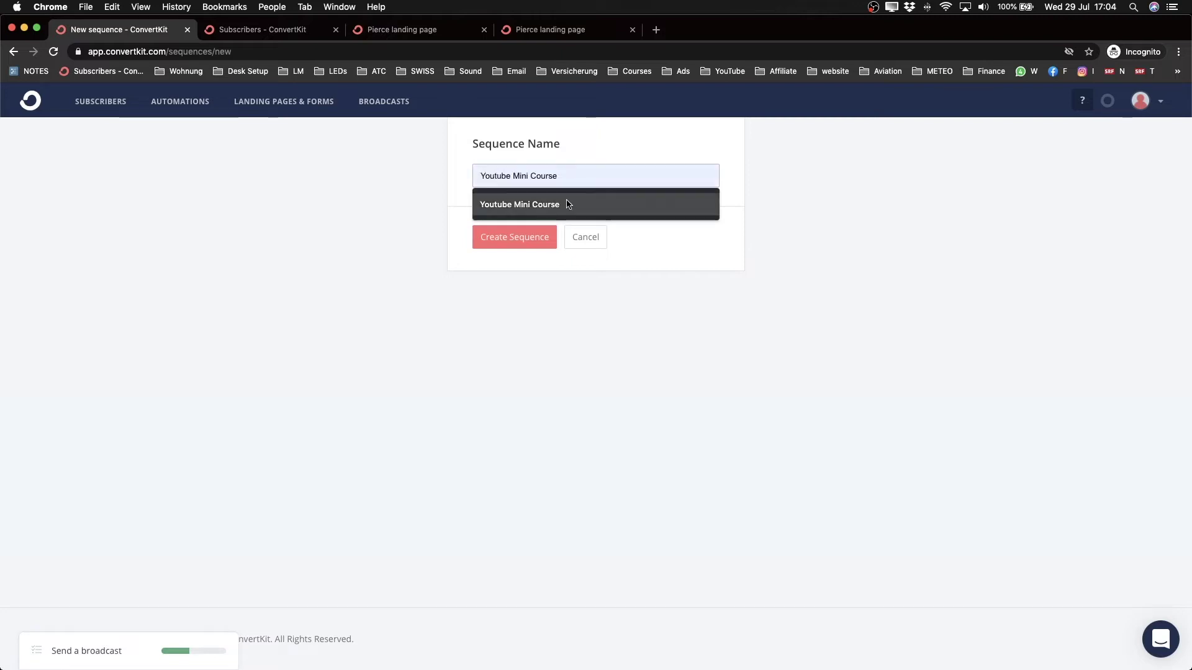
click(568, 204)
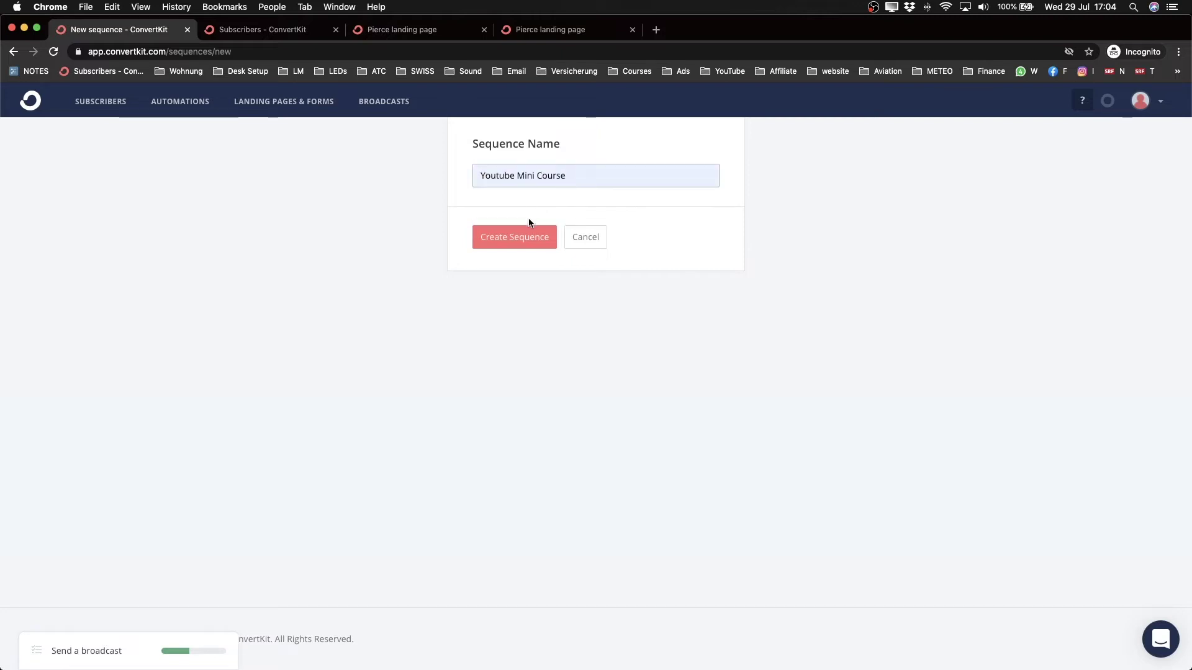
click(513, 236)
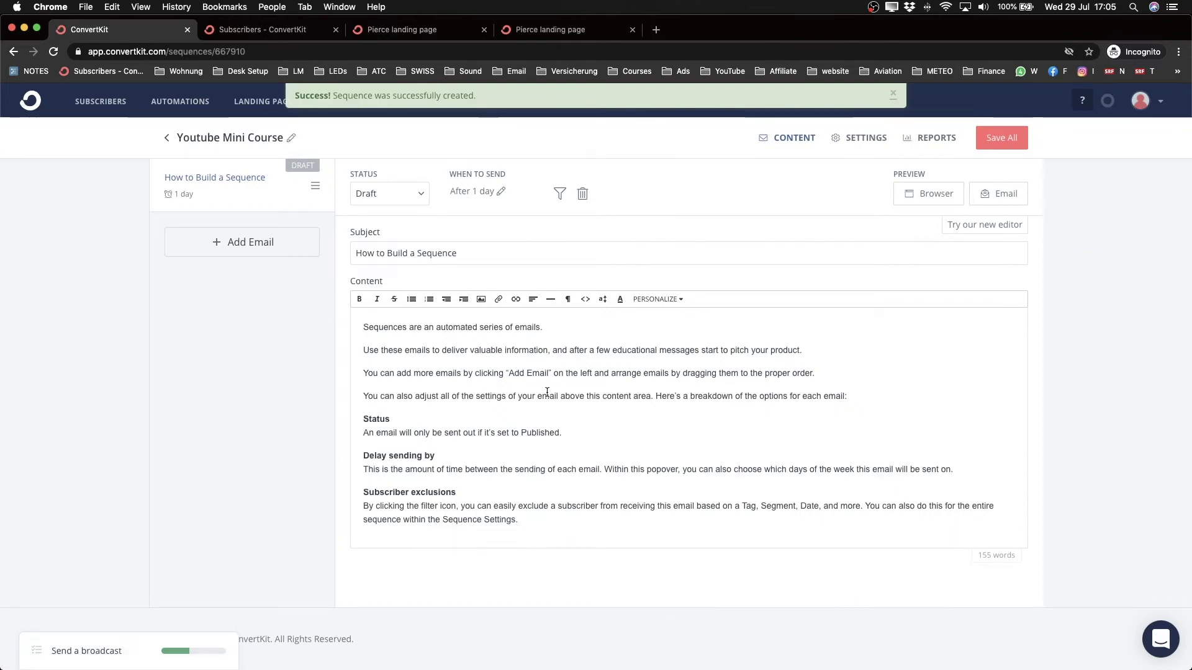
Set the first email's subject to "Welcome to my Youtube Mini Course (Day 1)" and add "Day 1: How to get started (Video)" above the Status heading.
click(475, 254)
triple_click(477, 255)
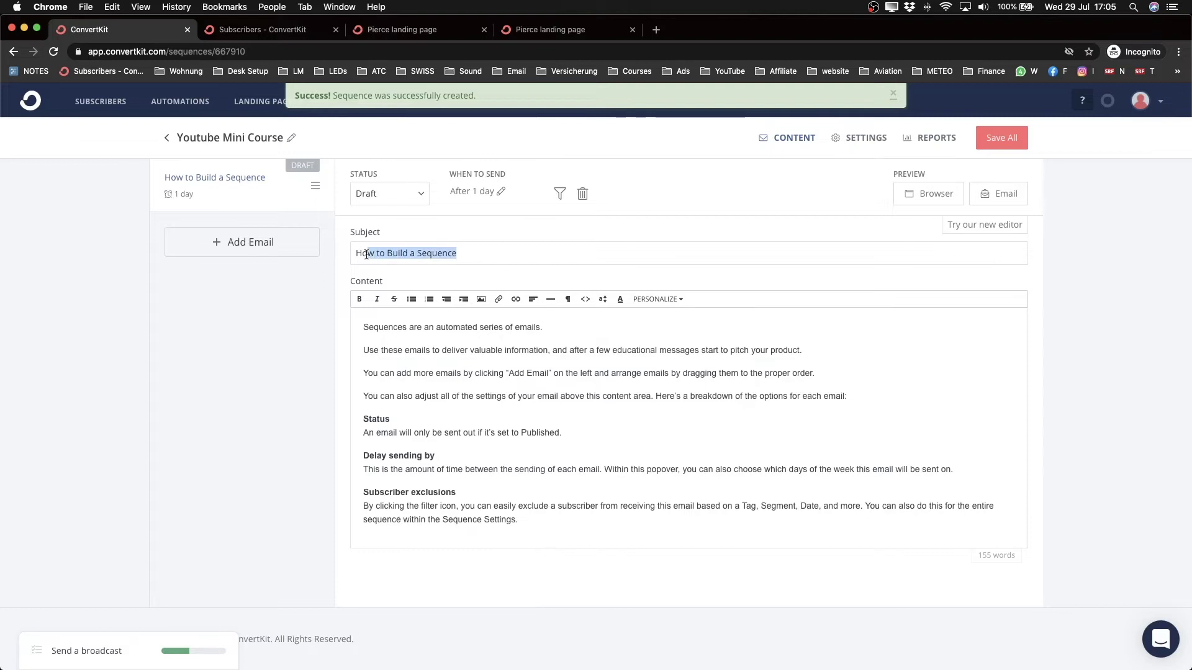
click(476, 245)
drag(476, 245, 319, 252)
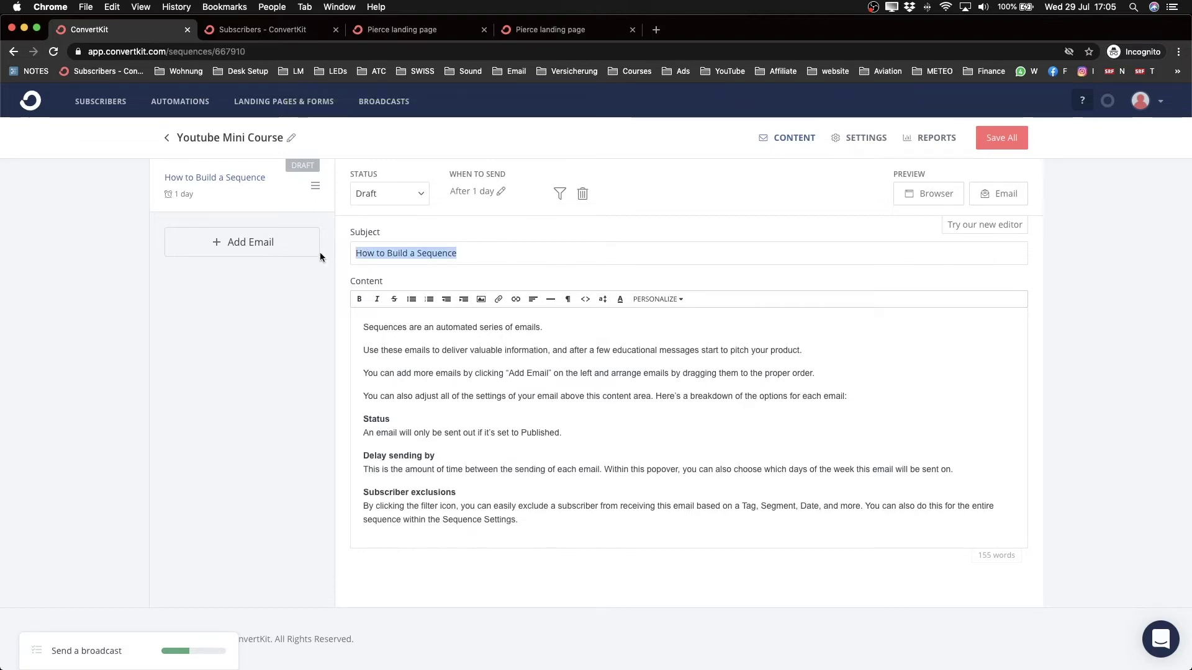
text(Welcome! Da)
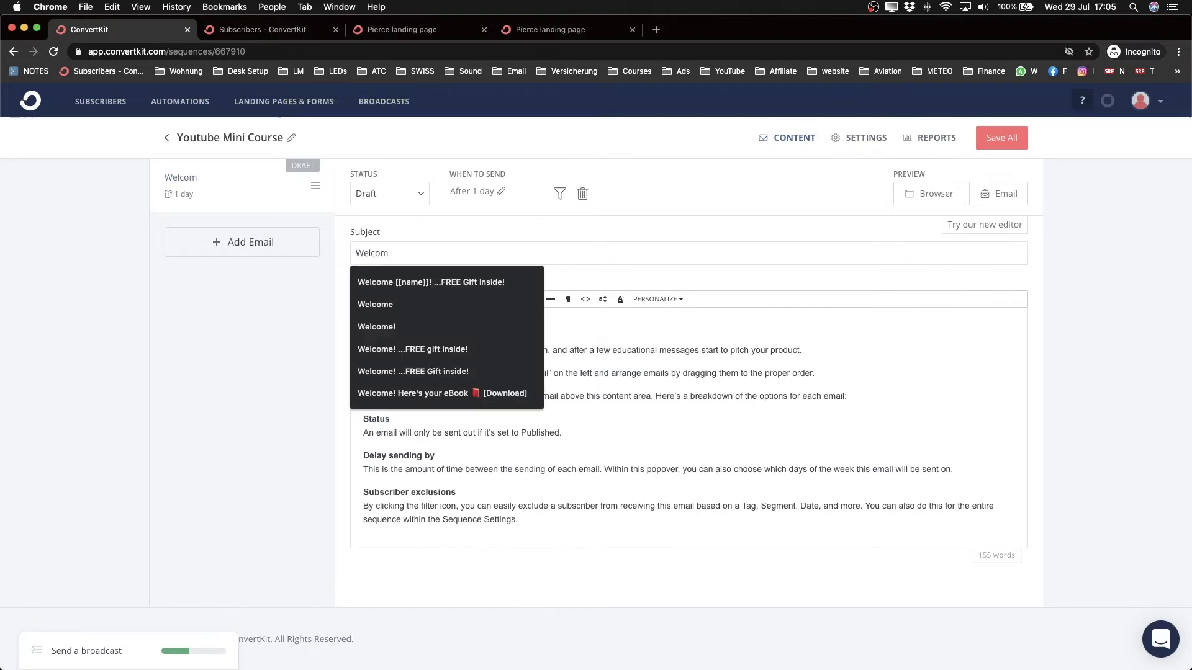
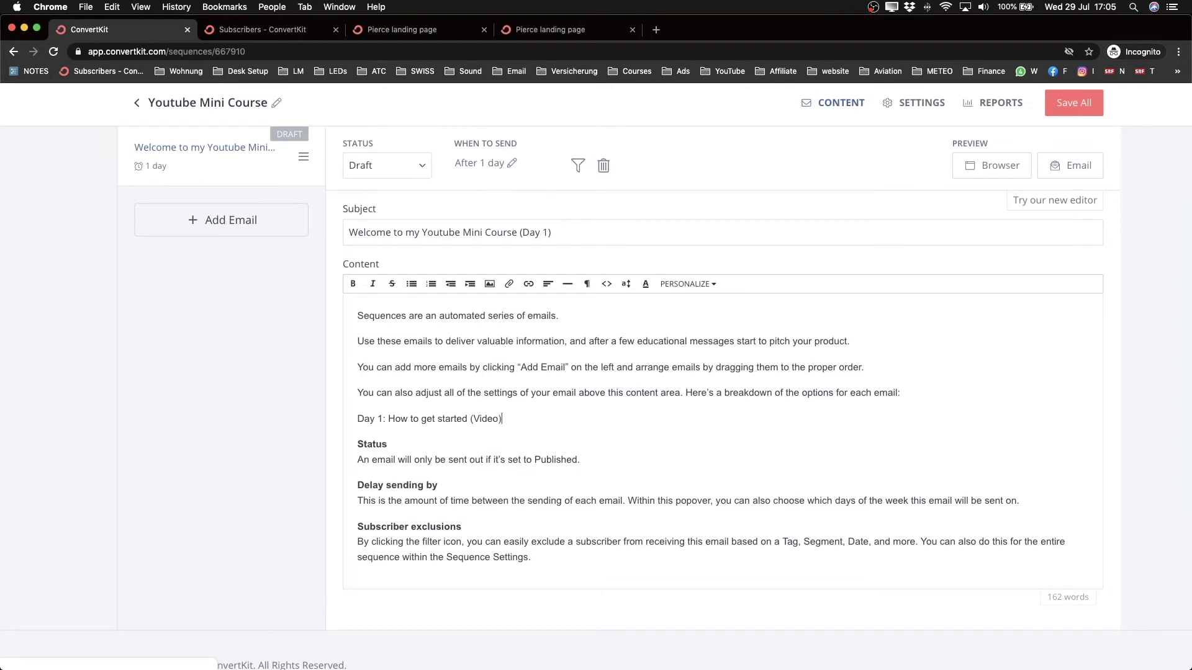
Start a link on "How to get started (Video)" with the URL youtube.com, opening in a new tab.
click(389, 420)
drag(388, 420, 503, 421)
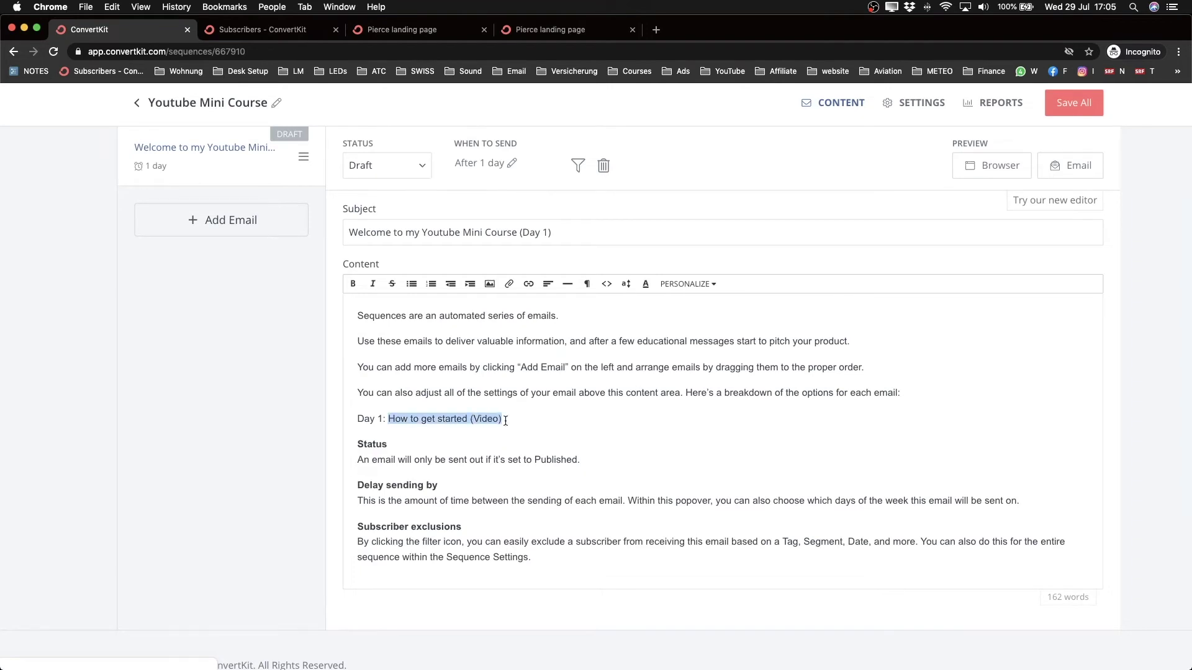
click(528, 285)
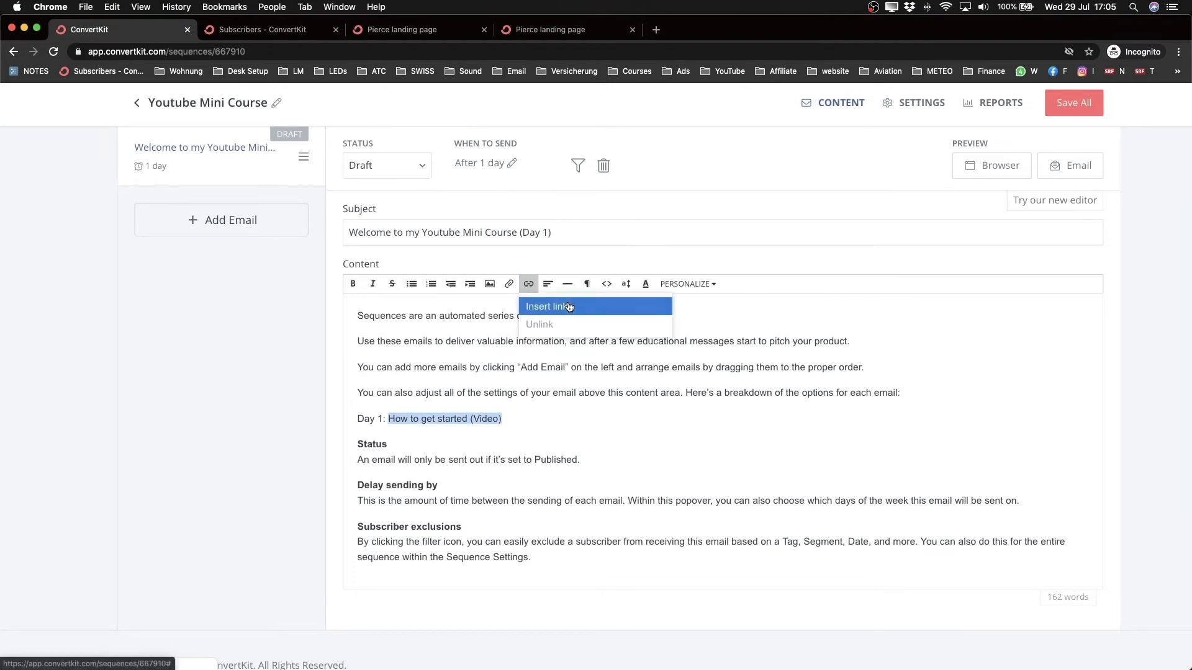
click(546, 307)
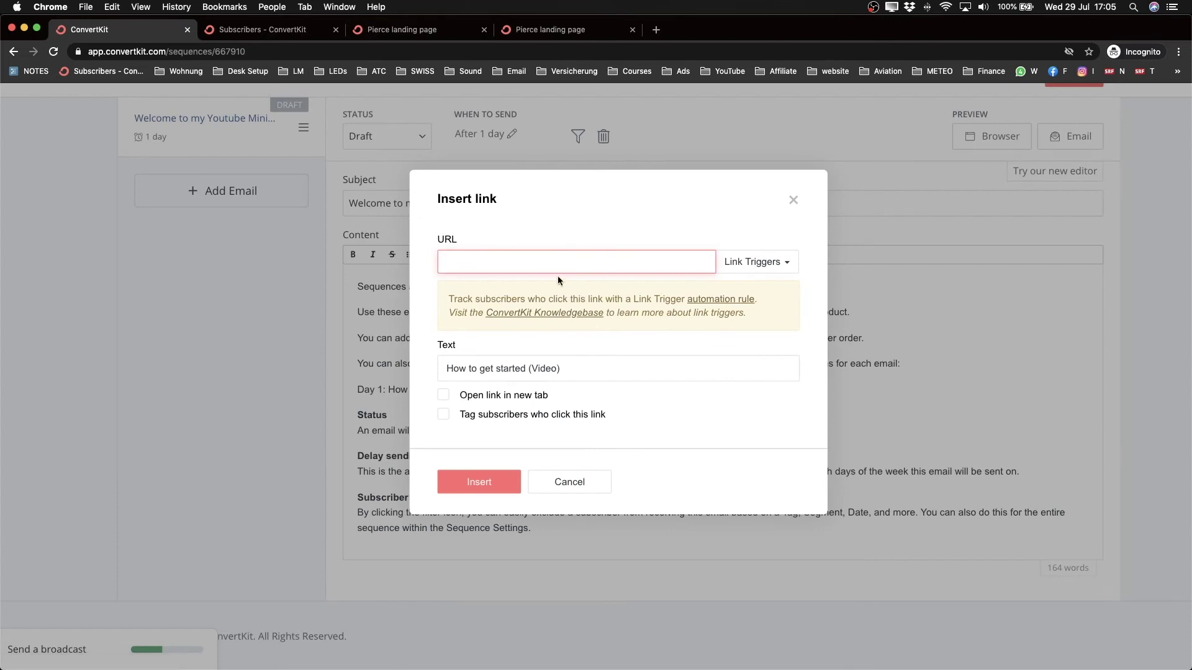
text(youtube.com)
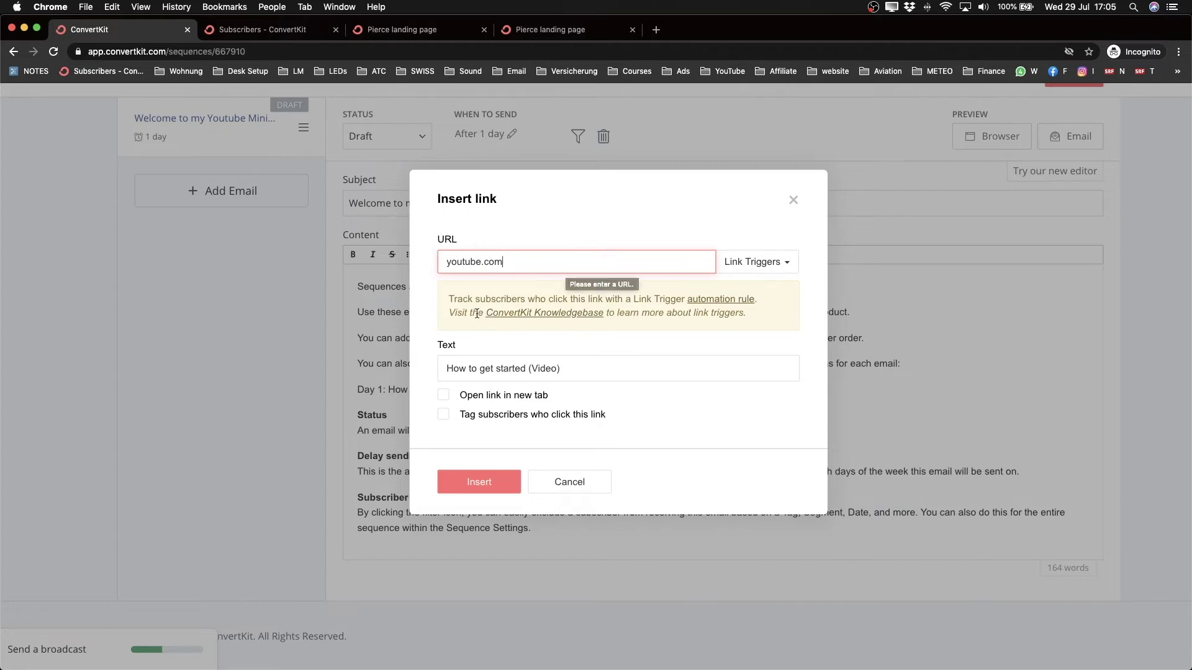
click(445, 395)
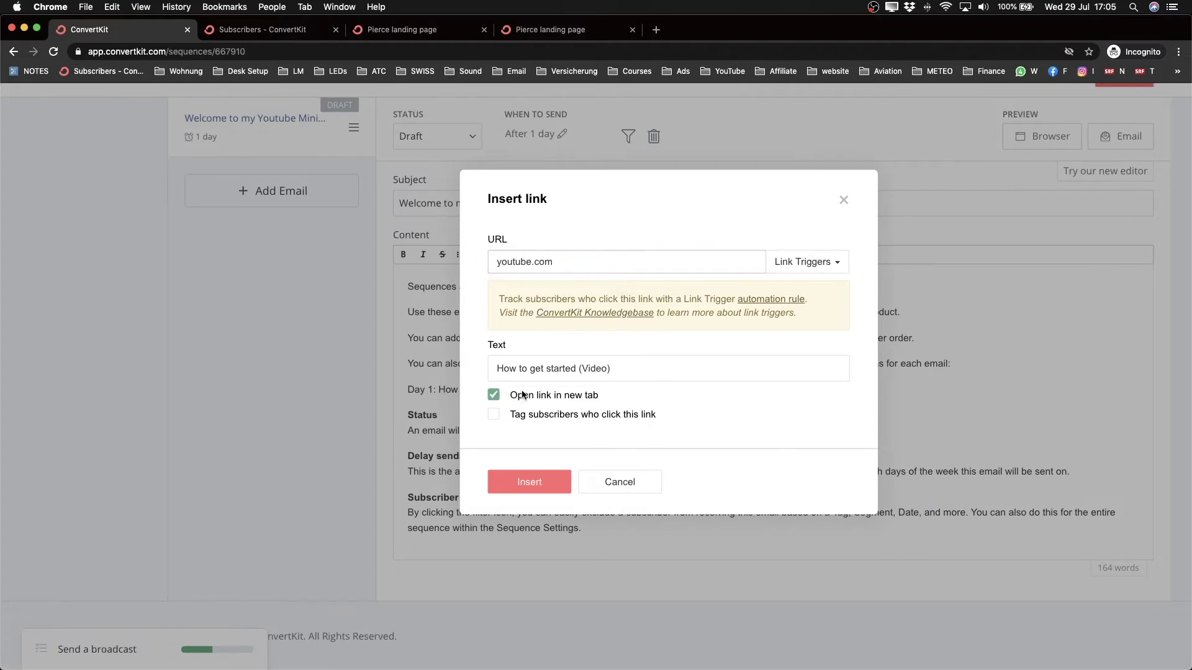
Tag subscribers who click the link with "interested: Youtube Course" and insert the link into the email.
click(494, 414)
click(551, 432)
text(click)
key(BackSpace)
key(BackSpace)
key(BackSpace)
key(BackSpace)
key(BackSpace)
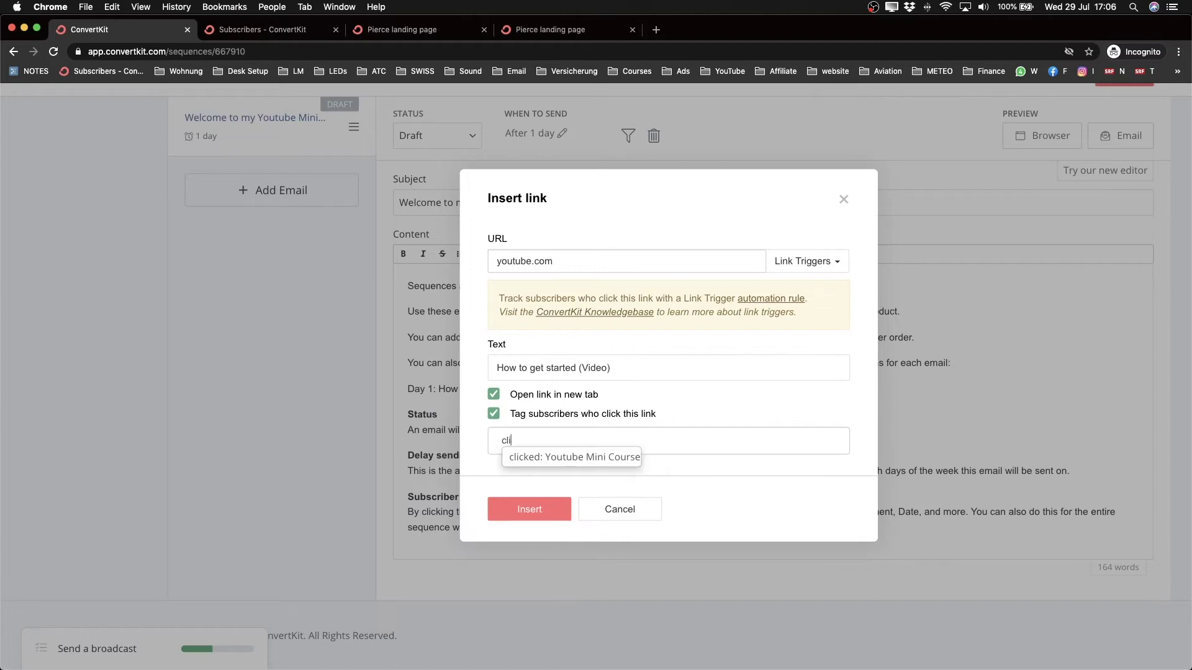
text(ins)
key(BackSpace)
text(terested: Youtube Course)
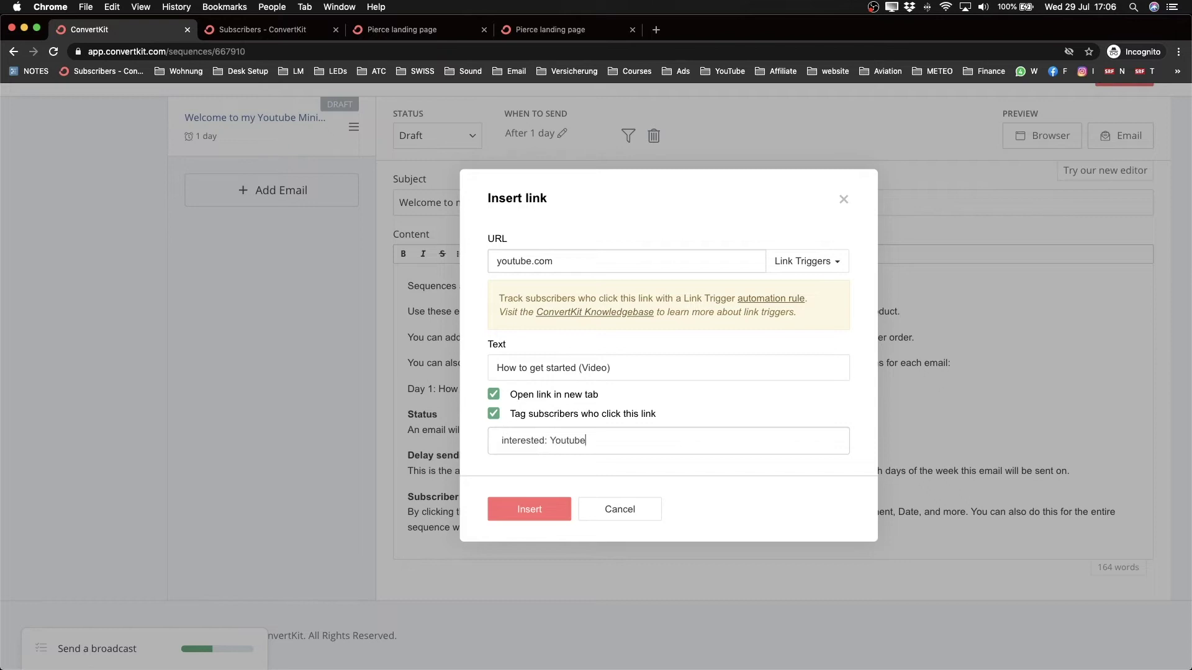
click(529, 509)
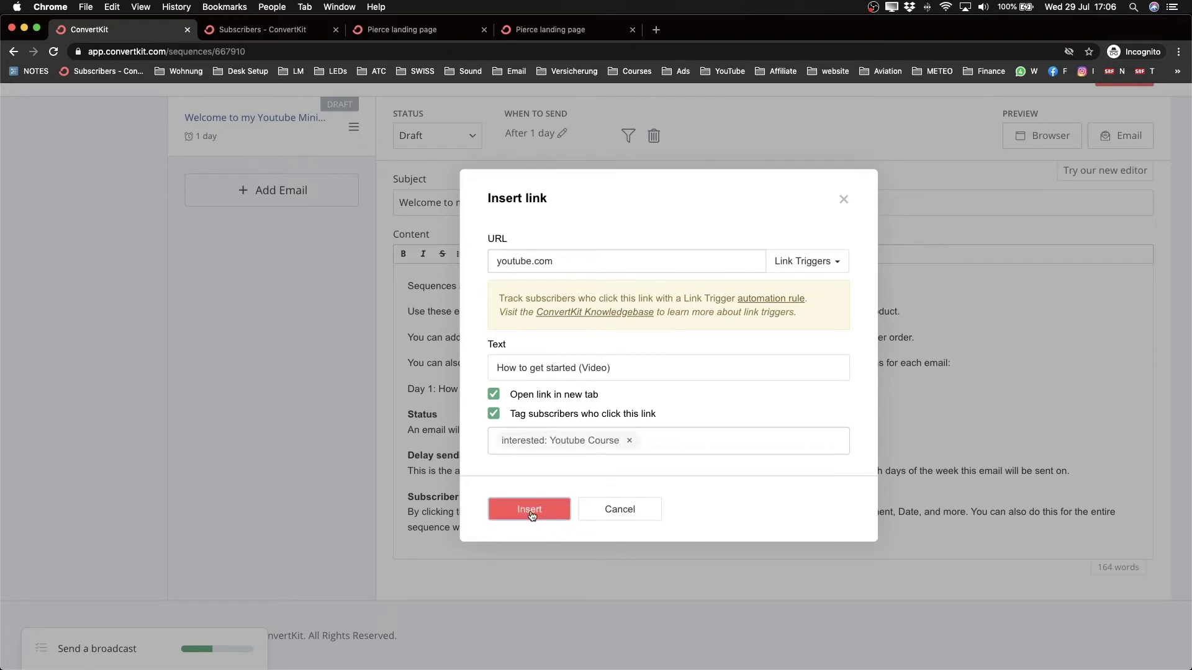
click(500, 411)
scroll(378, 293, up, 2)
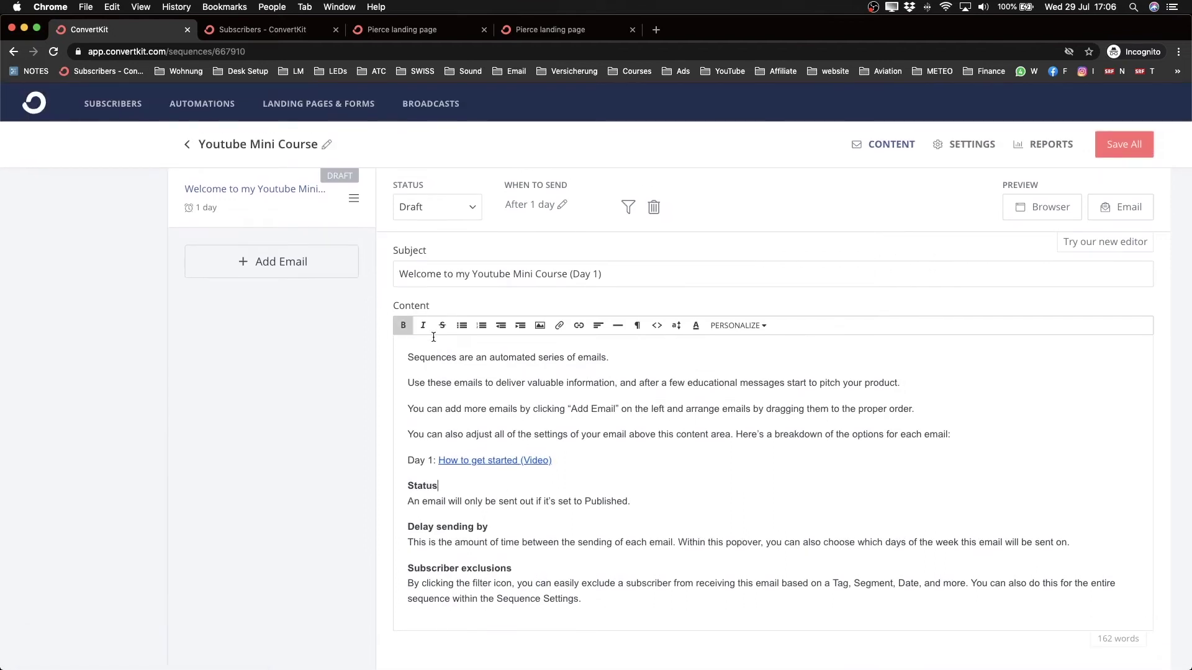
scroll(372, 422, down, 1)
scroll(390, 445, down, 1)
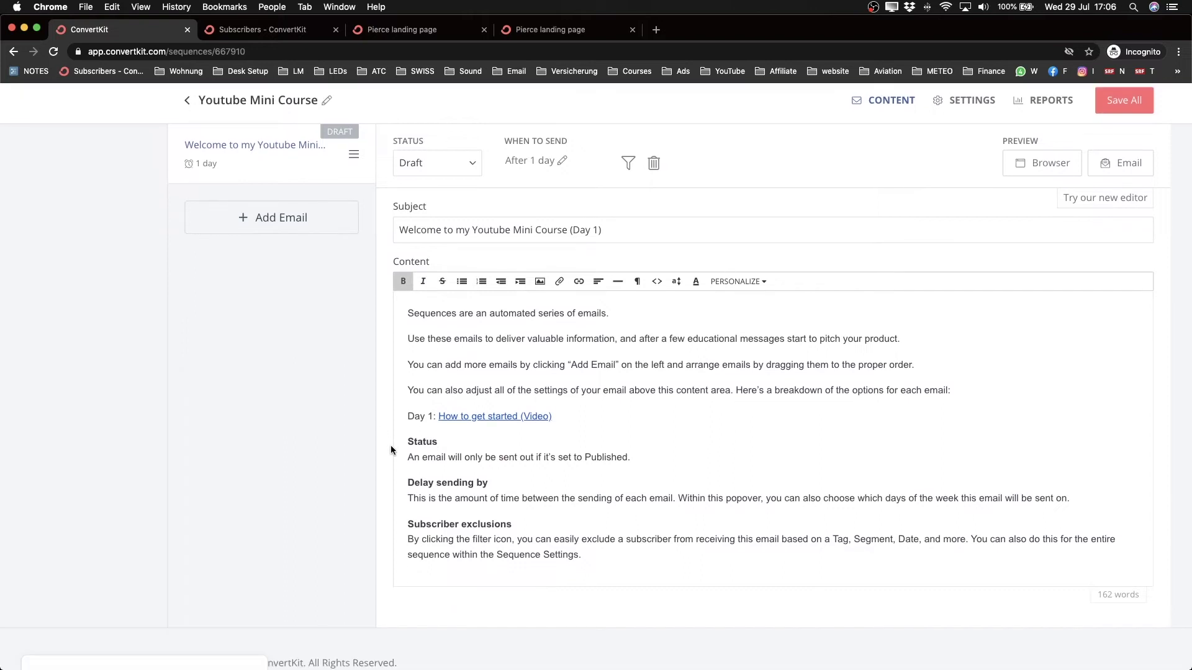
Add six more emails to the "Youtube Mini Course" sequence.
click(275, 229)
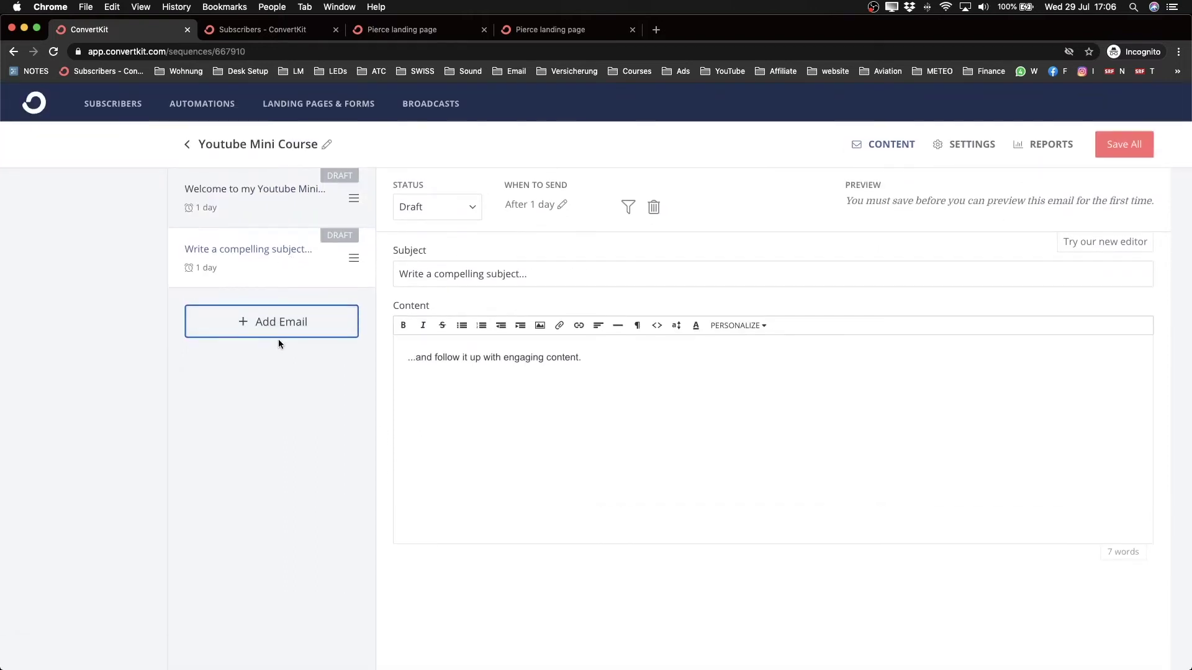
click(277, 334)
click(266, 383)
click(266, 442)
scroll(270, 450, down, 1)
scroll(271, 449, down, 1)
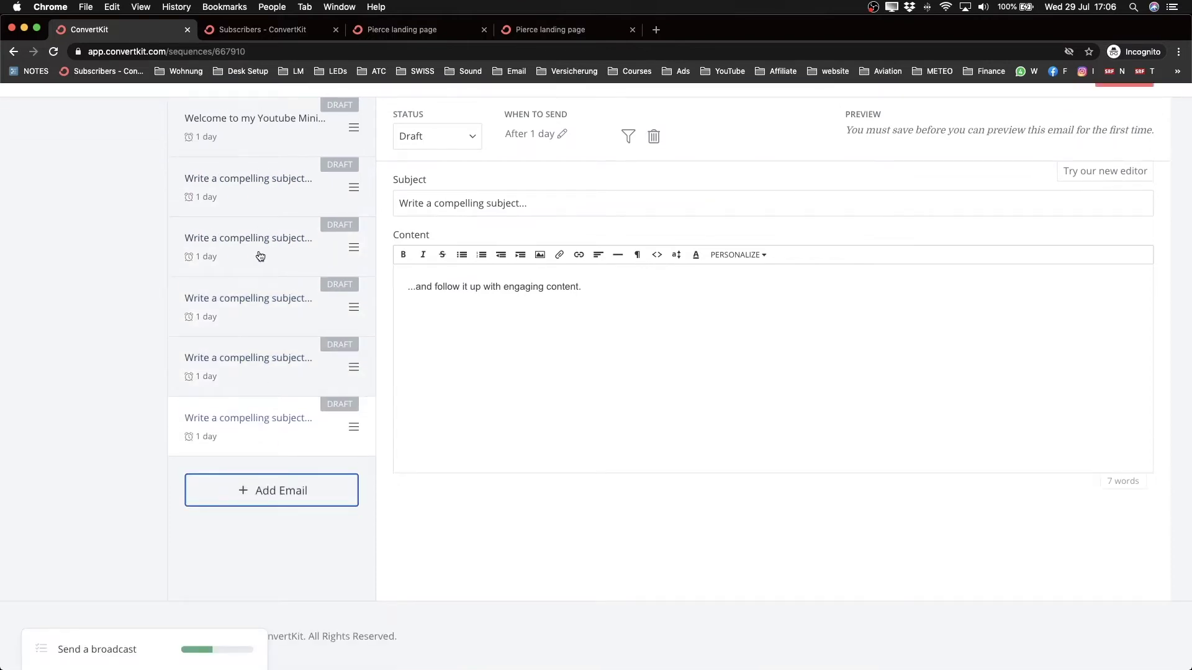
click(259, 491)
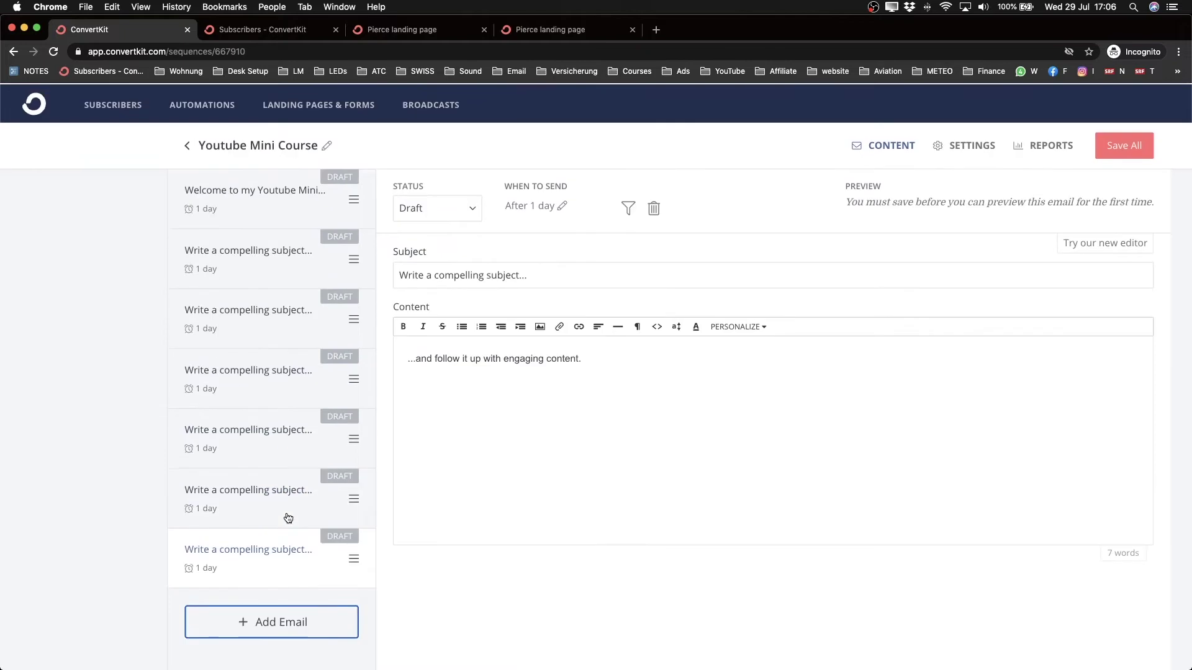
Add the line "Day 2: Customizing your channel page (video)" to the second email's content, below the placeholder sentence.
click(265, 248)
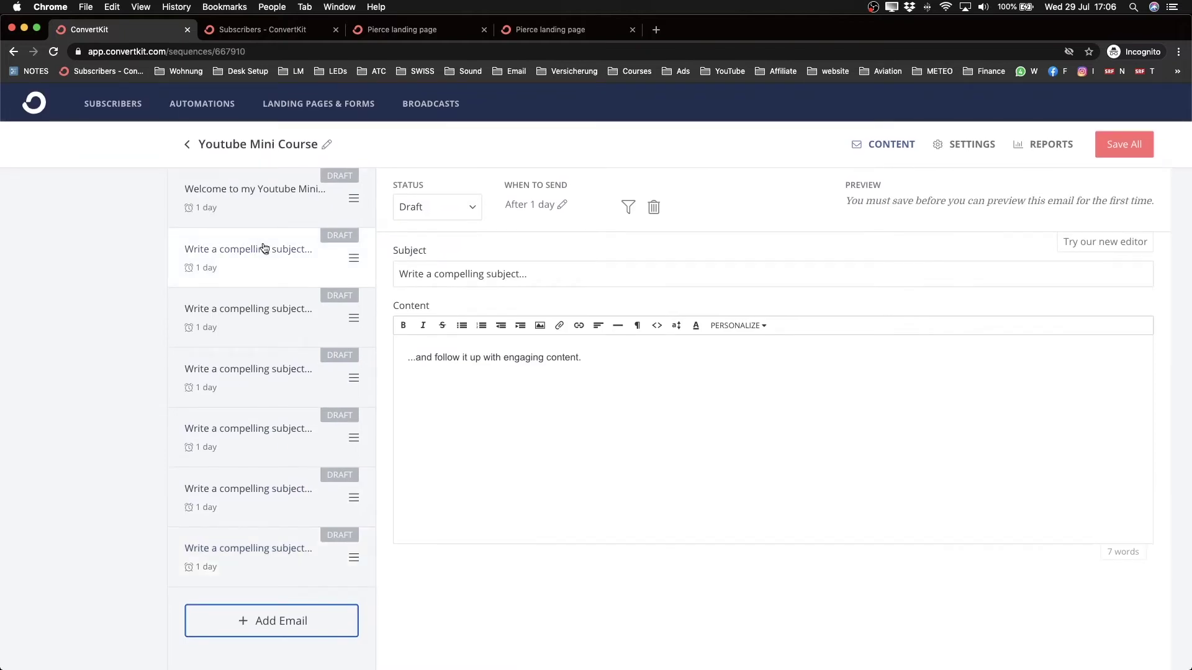
click(643, 403)
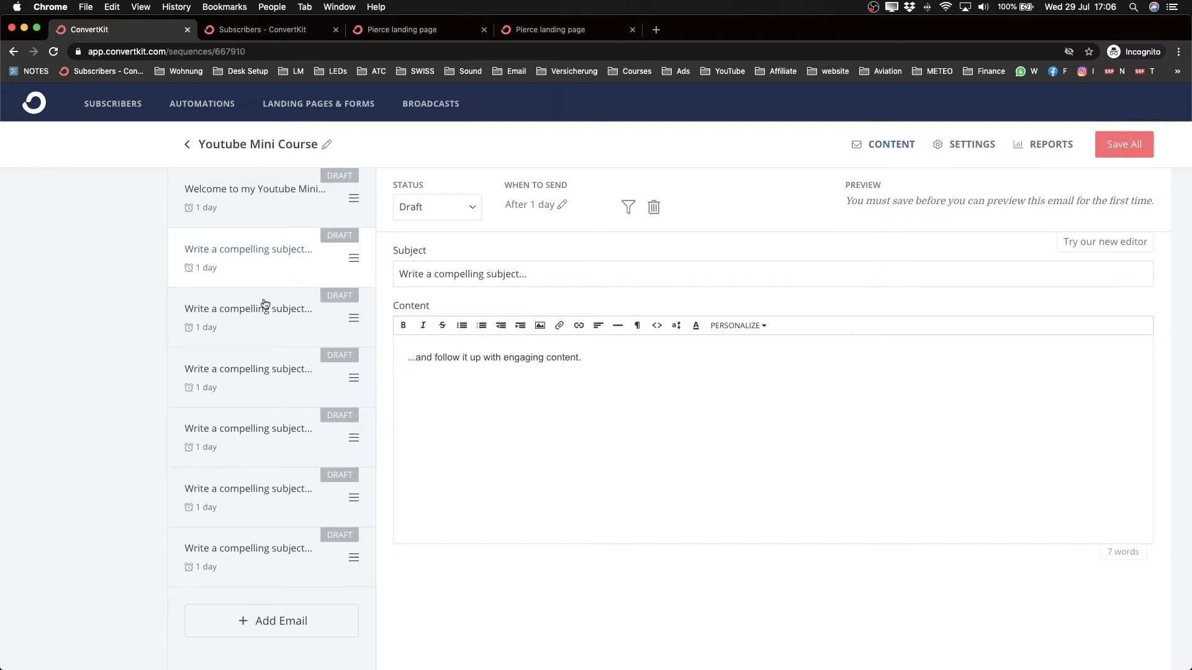
click(398, 385)
text(Day 2)
text(: Customizing)
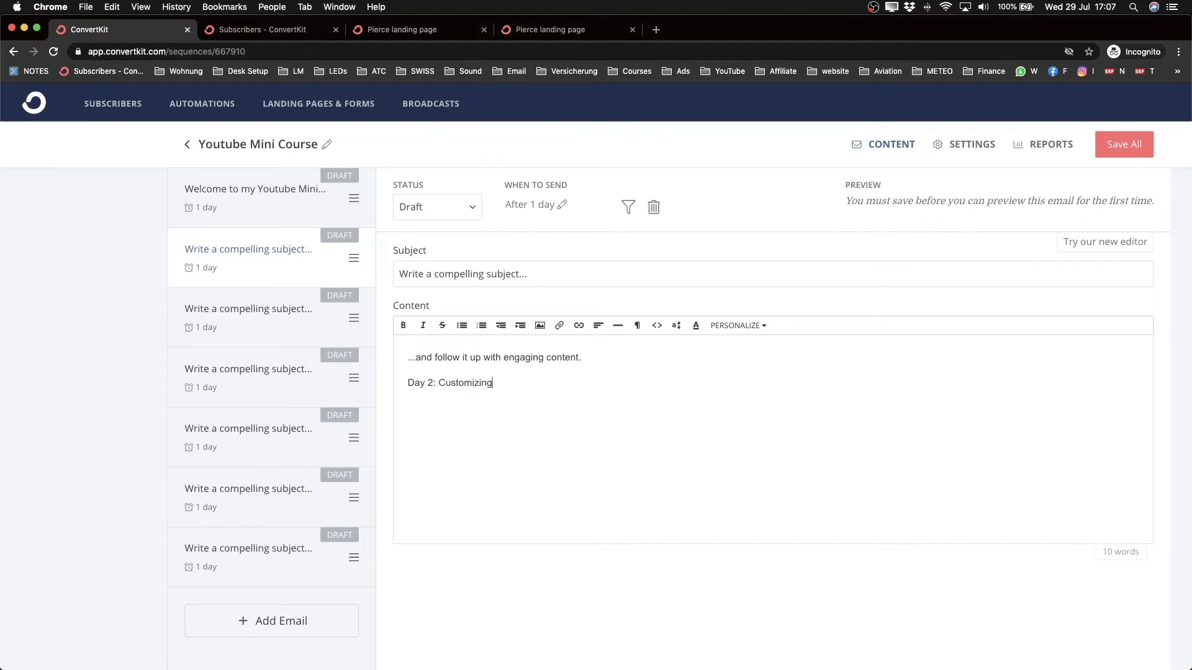
text( your channel page (video))
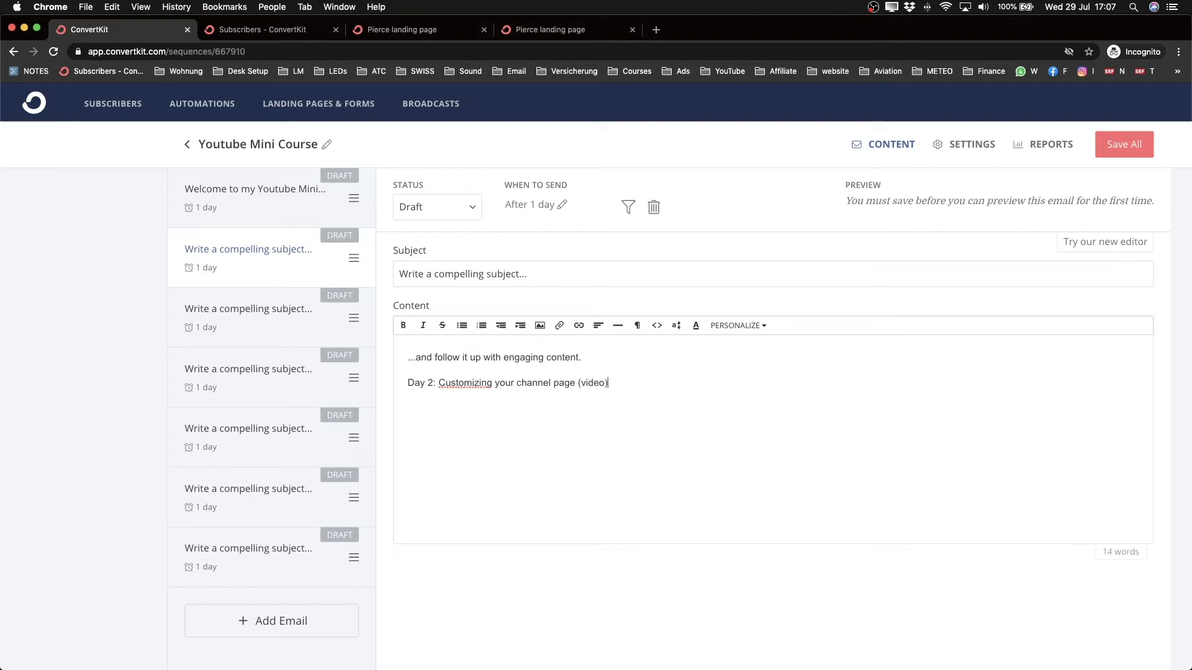
Start a link on "Customizing your channel page (video)" with the URL youtube.com, opening in a new tab.
drag(439, 384, 654, 384)
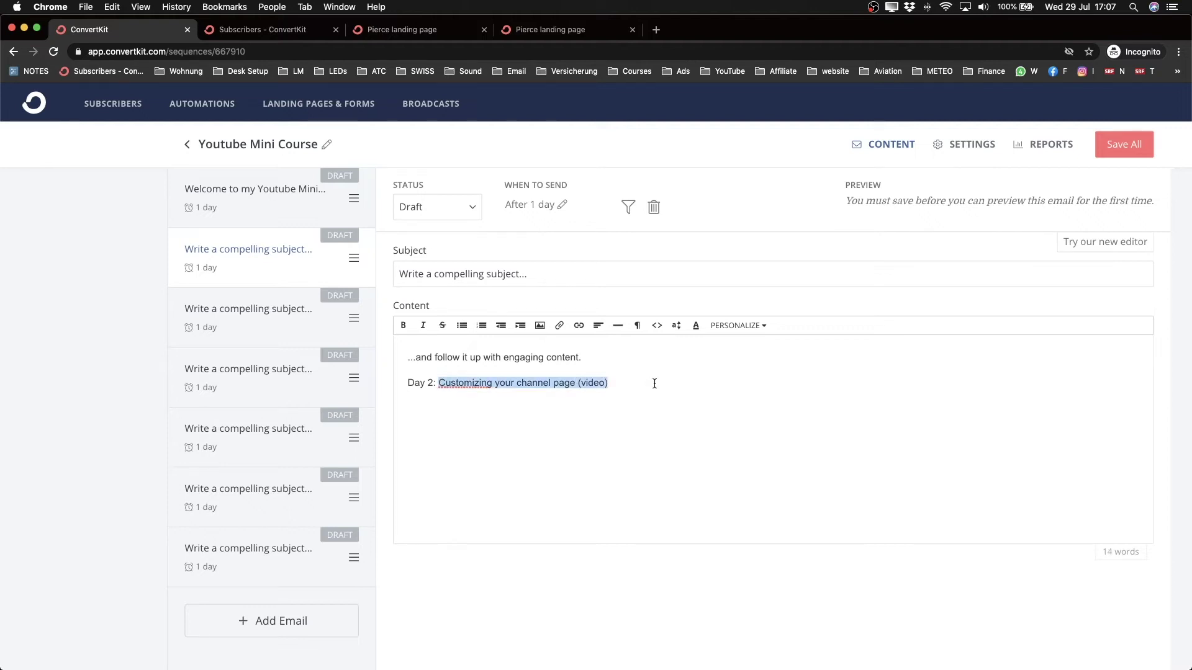
click(579, 325)
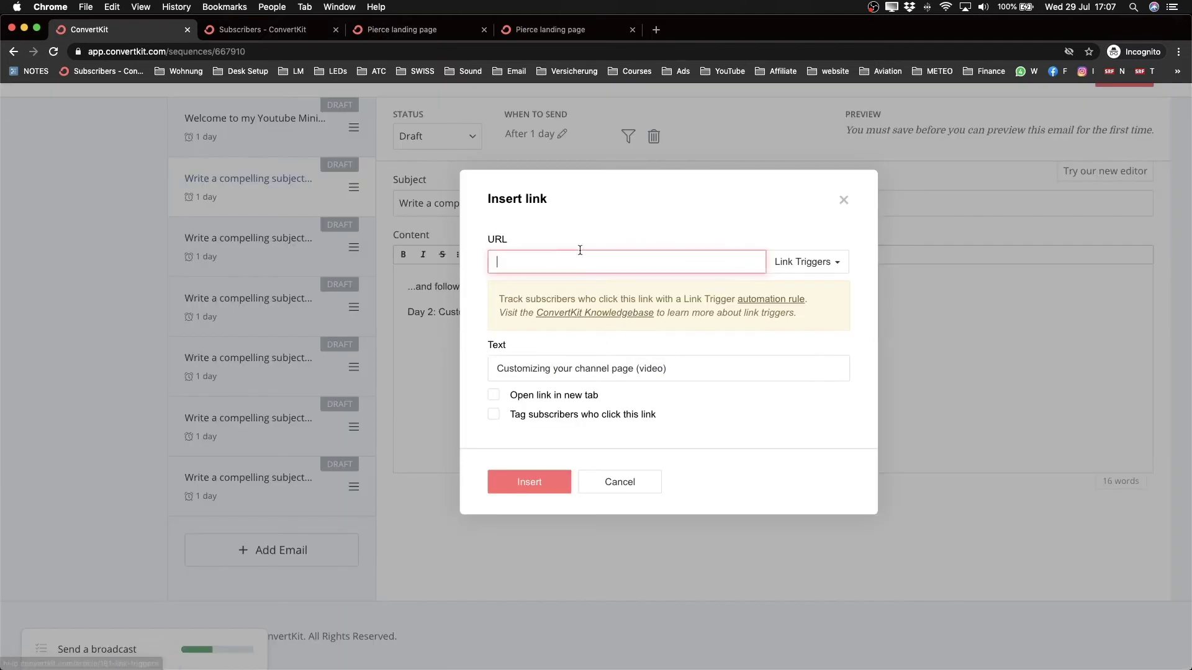
text(youtube.com)
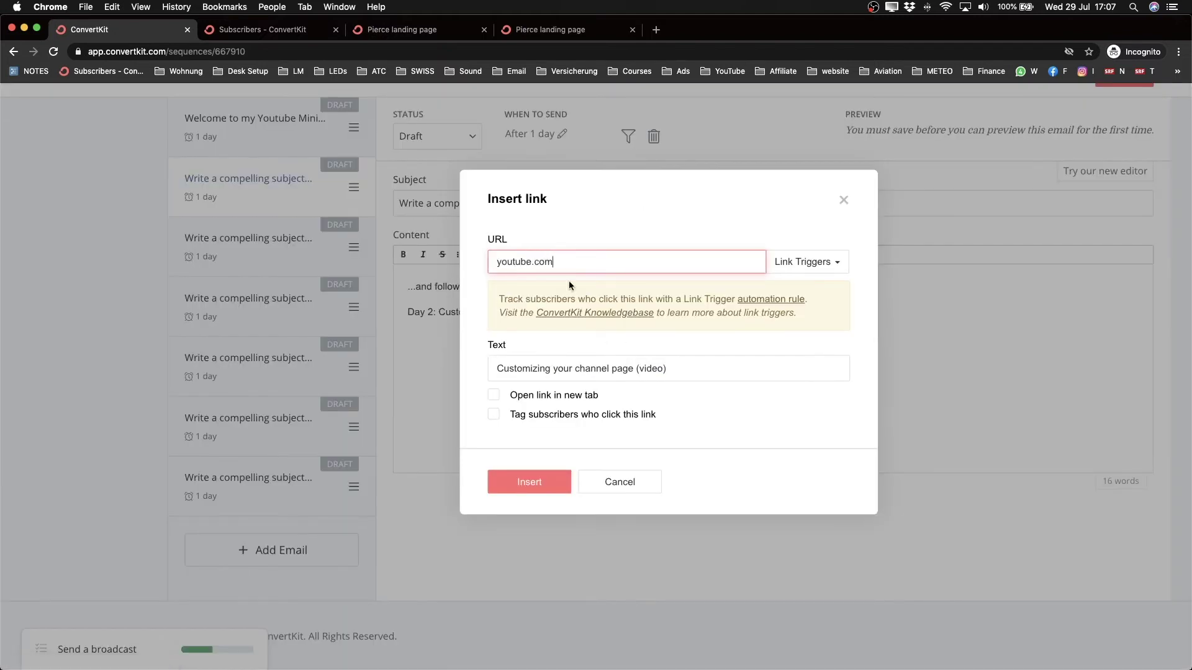
click(497, 393)
Tag subscribers who click the Day 2 link with "interested: Youtube Course" and insert the link into the second email.
click(494, 413)
click(504, 438)
text(i)
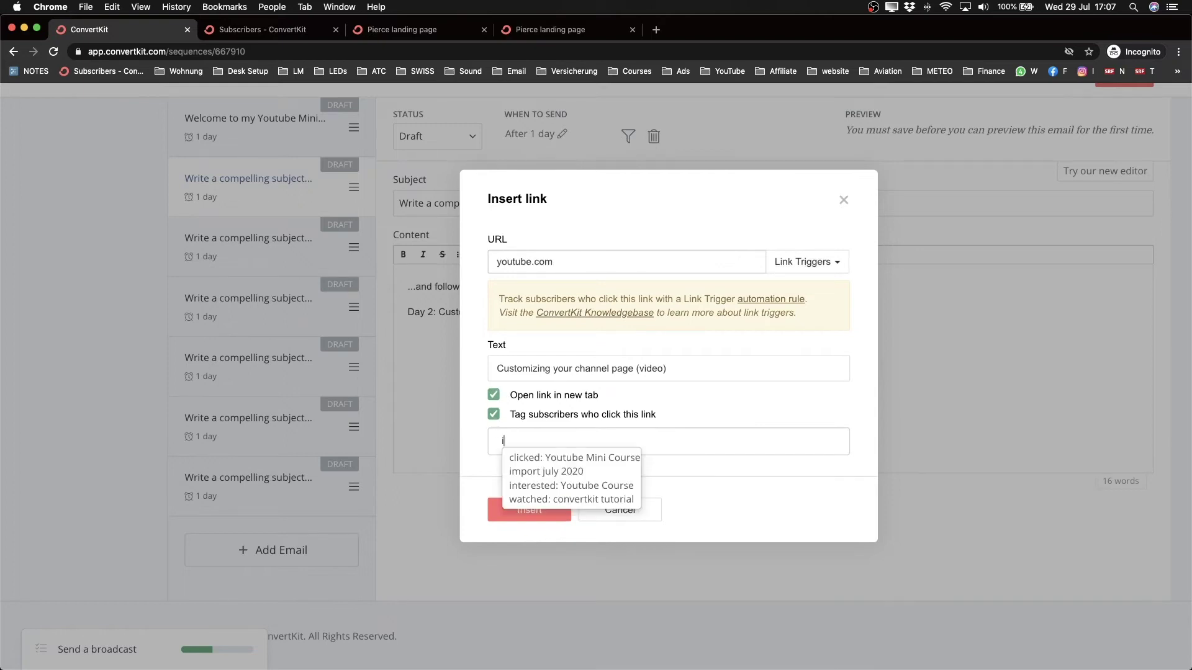
click(534, 486)
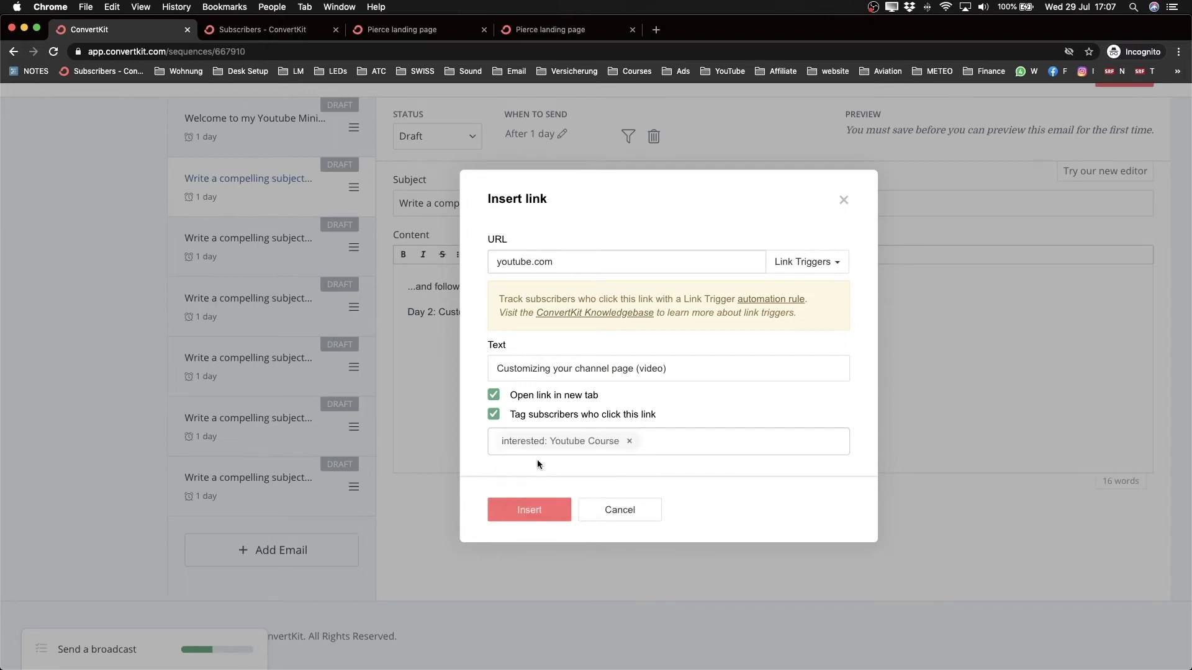
click(529, 511)
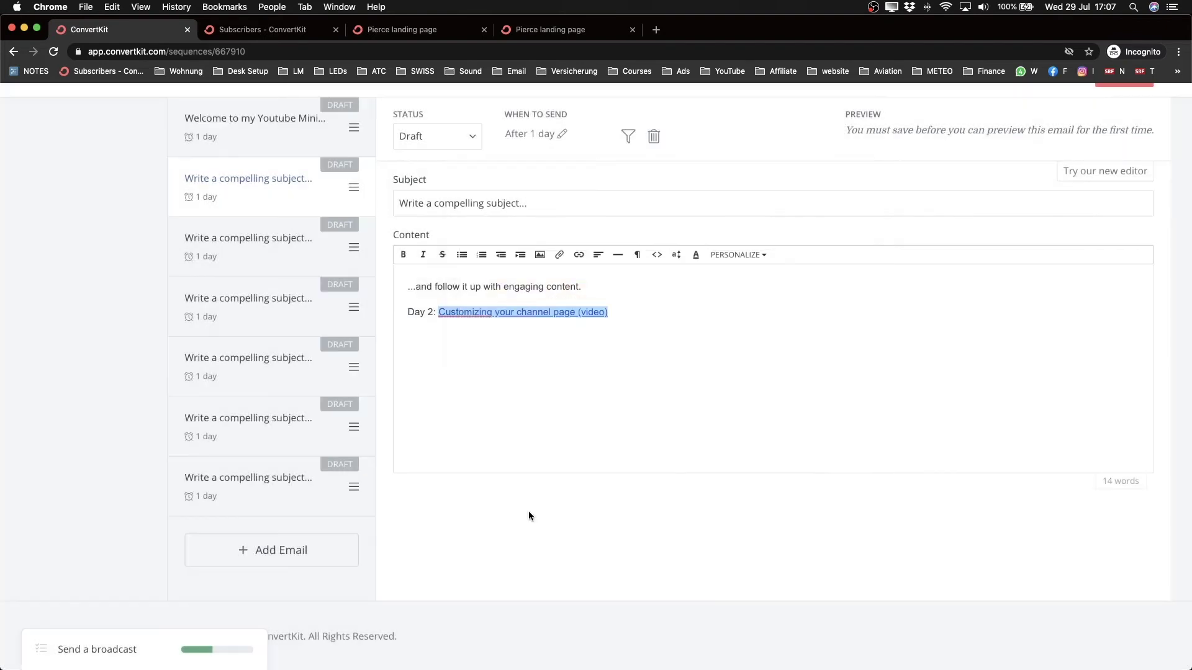
click(520, 366)
scroll(604, 349, up, 2)
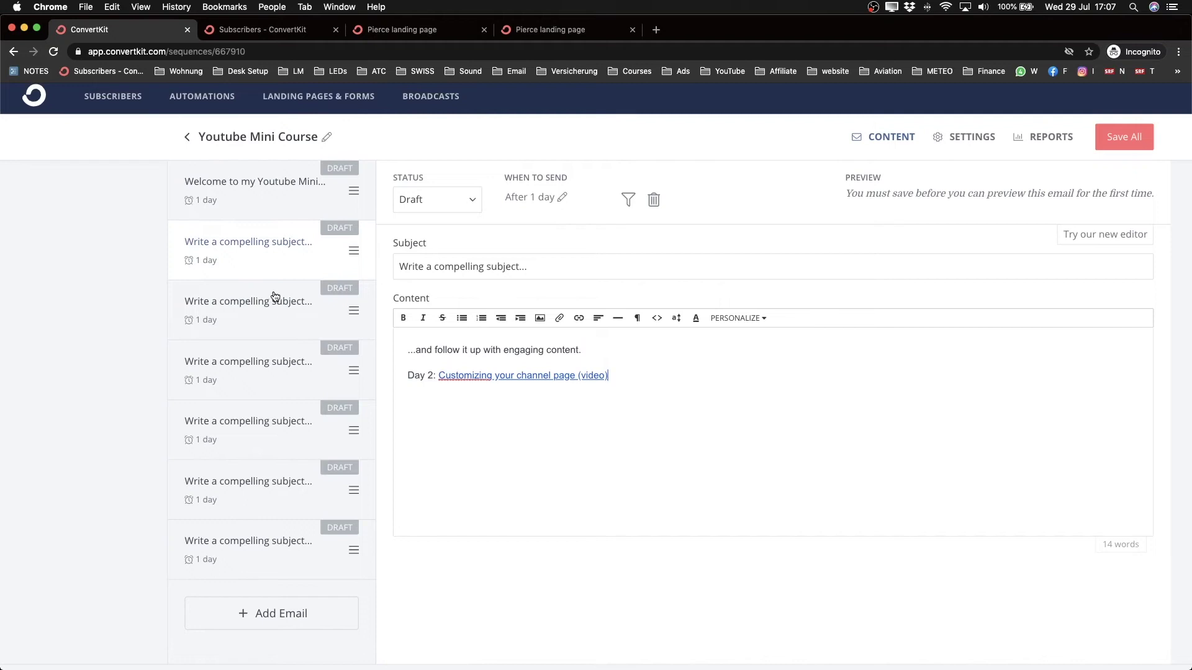
scroll(297, 234, up, 1)
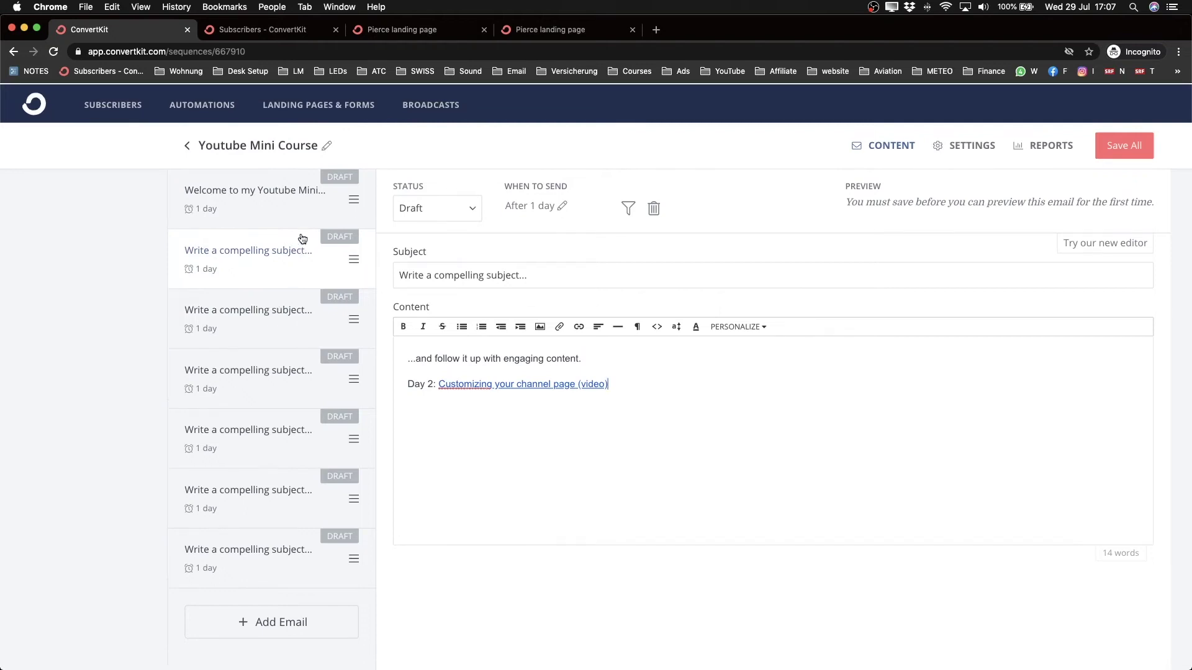
Set the status of all seven emails in the sequence to Active.
click(284, 206)
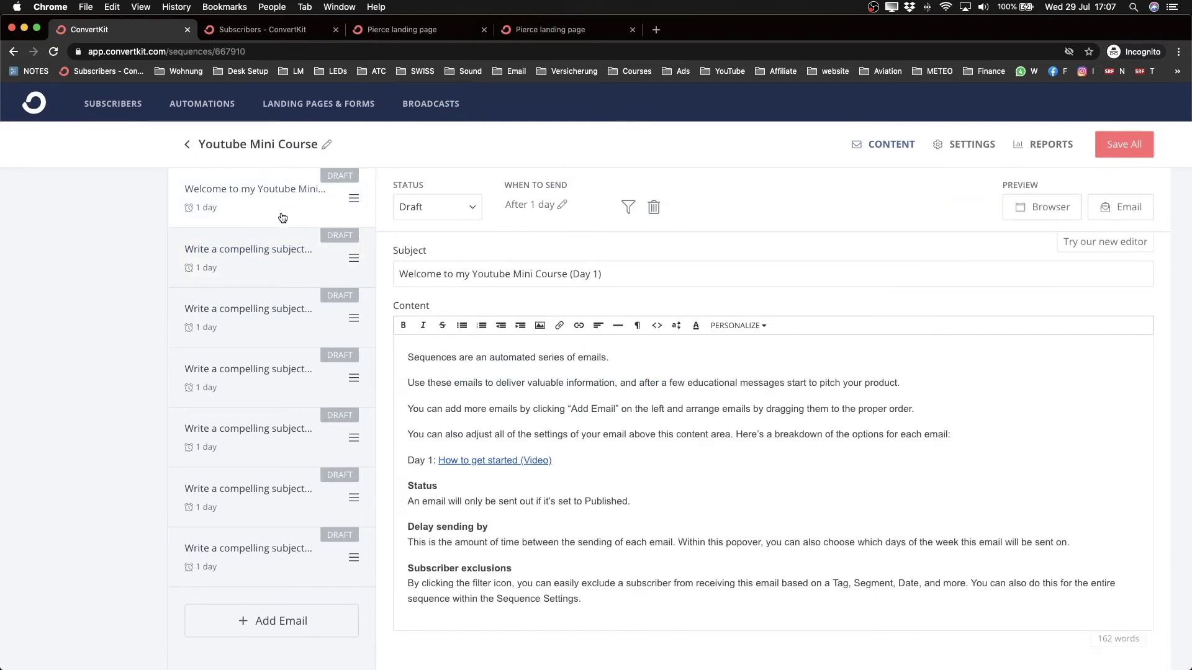
click(428, 212)
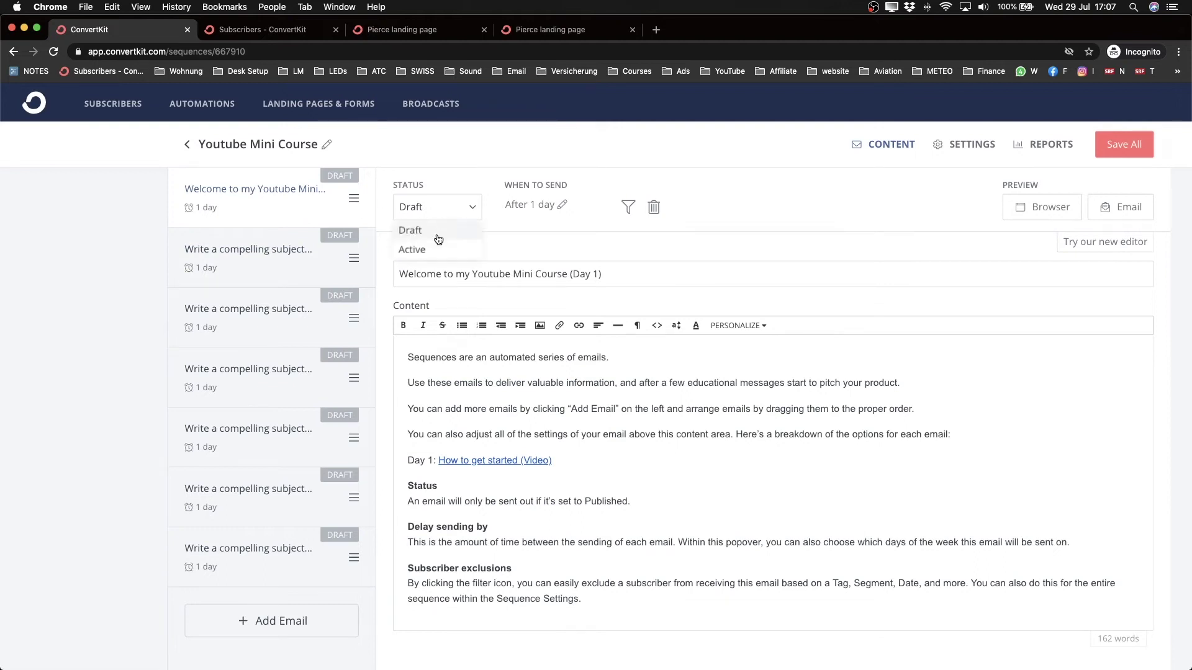
click(424, 251)
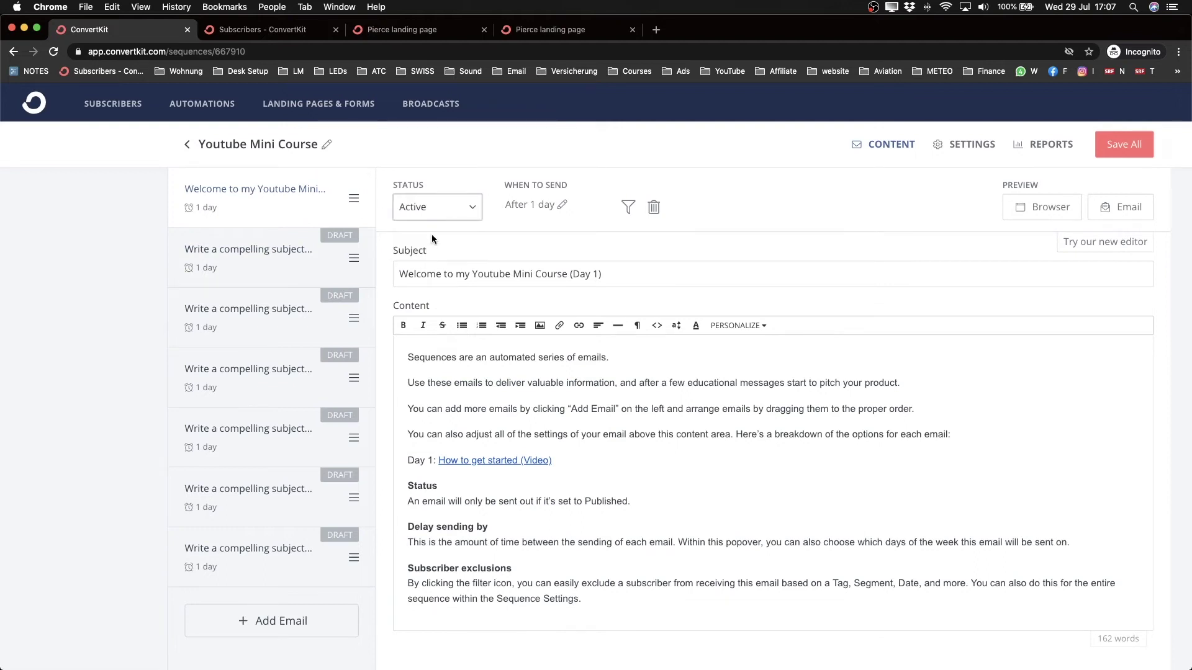
click(329, 256)
click(444, 207)
click(435, 250)
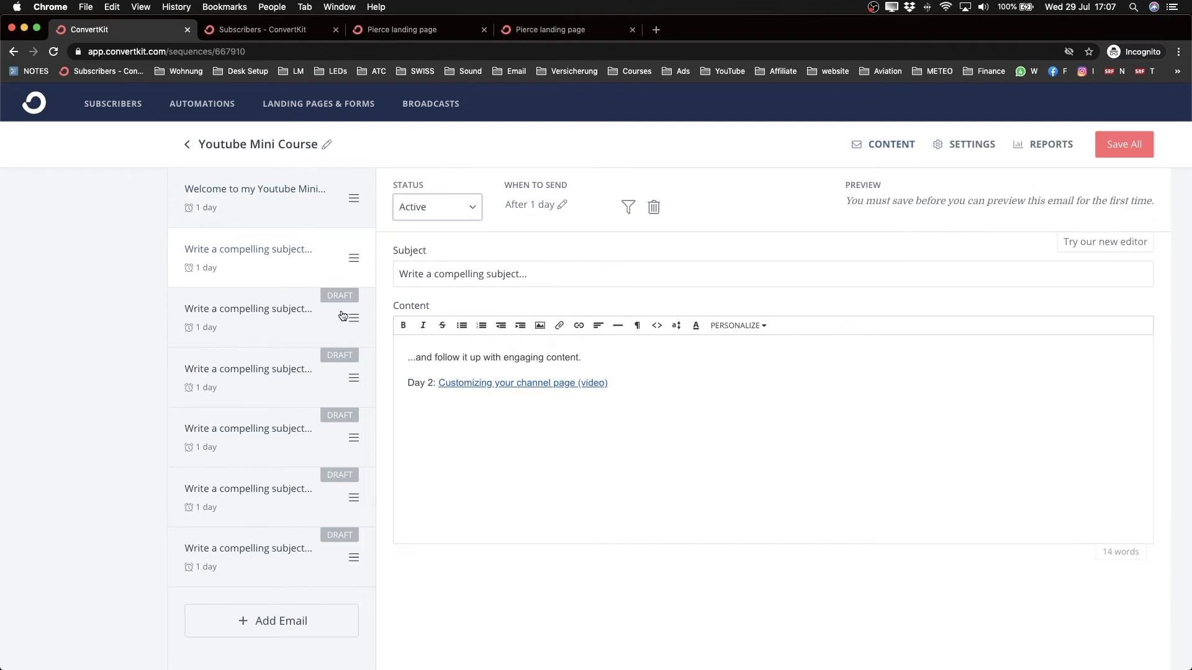
click(343, 316)
click(454, 217)
click(437, 250)
click(320, 397)
click(428, 217)
click(428, 251)
click(324, 420)
click(429, 214)
click(428, 251)
click(345, 483)
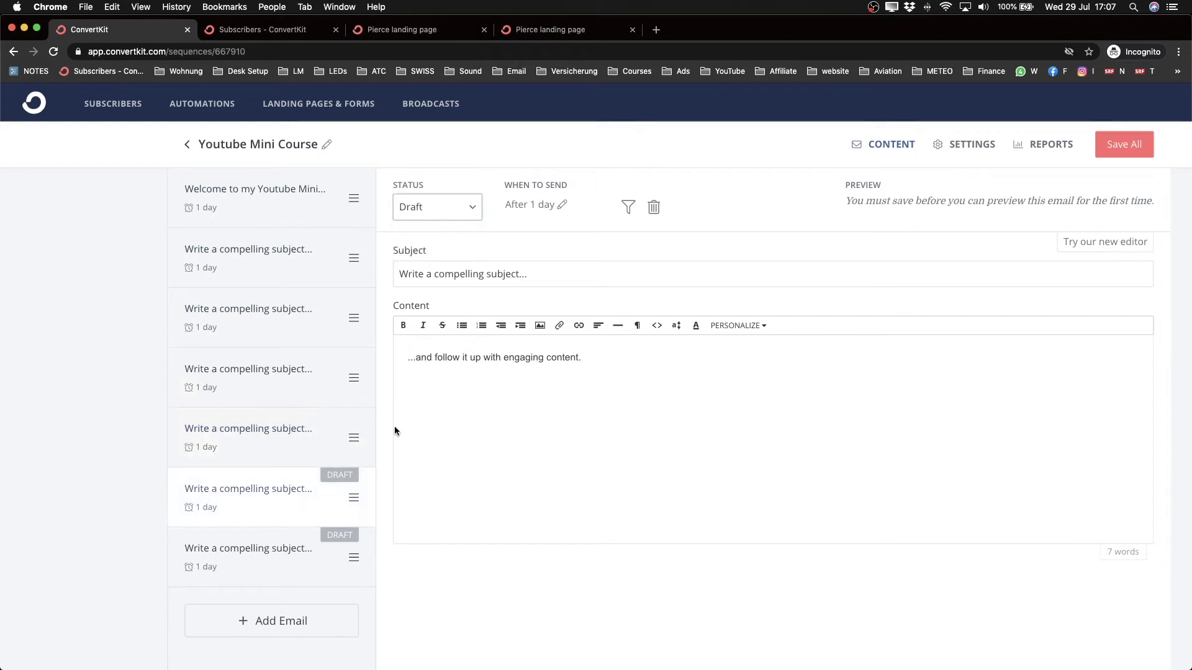
click(441, 207)
click(438, 250)
click(313, 548)
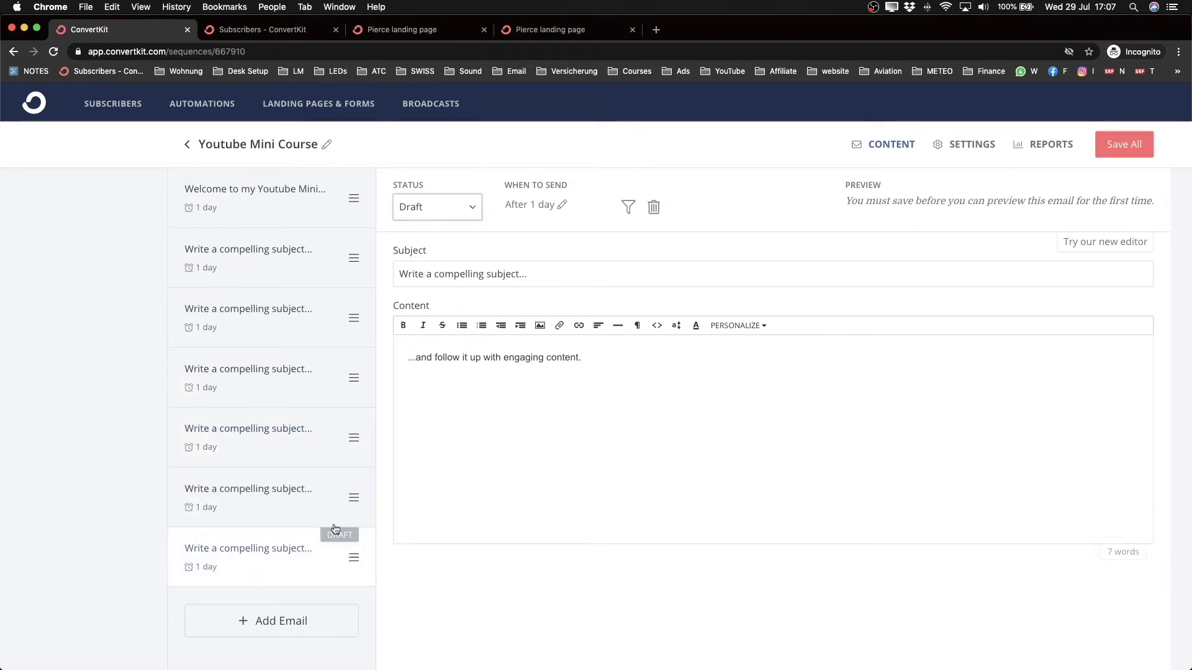
click(438, 211)
click(443, 251)
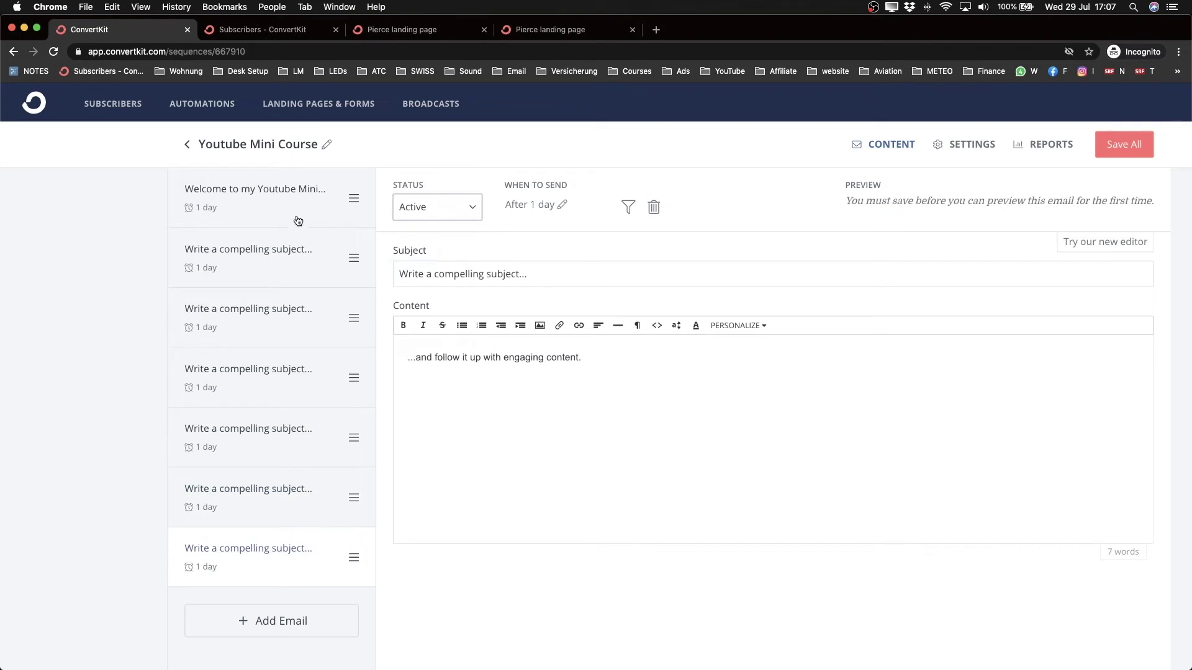
Set the first email's sending delay to 0 days.
click(296, 215)
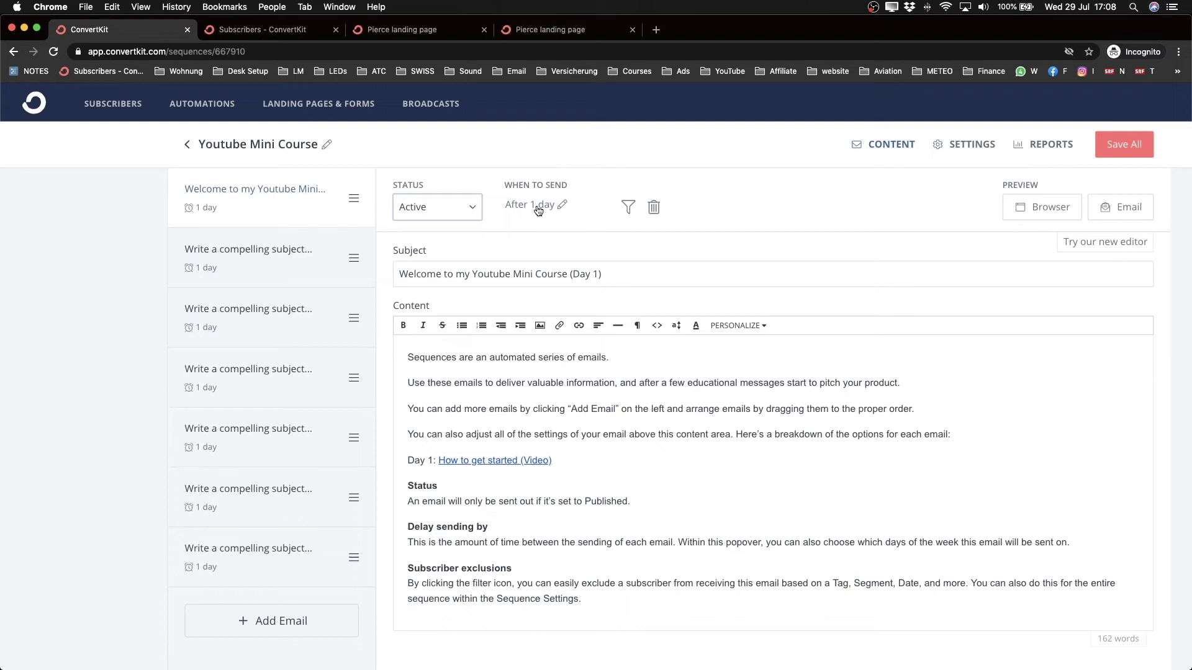
click(562, 212)
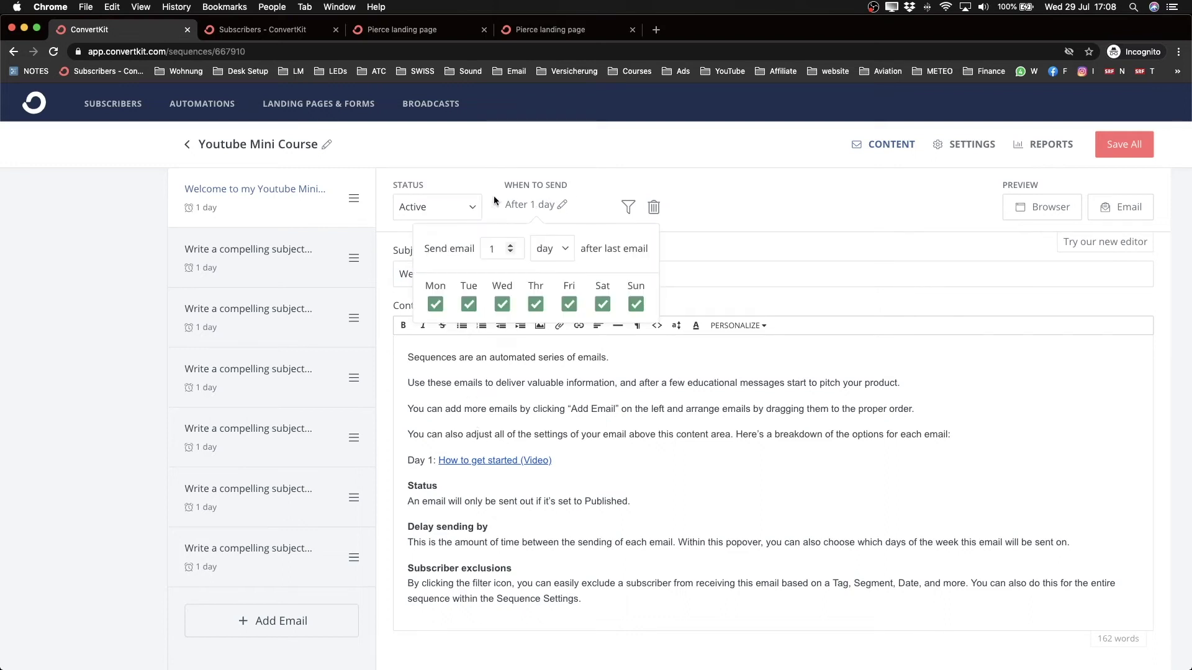
double_click(489, 250)
text(0)
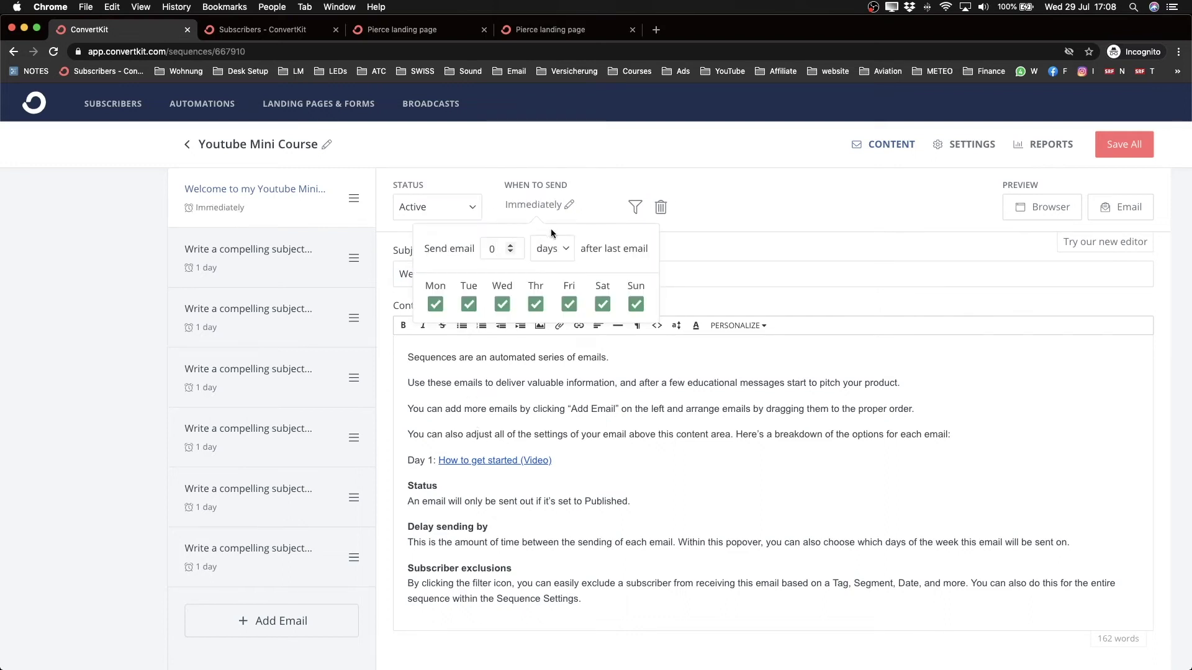
click(683, 234)
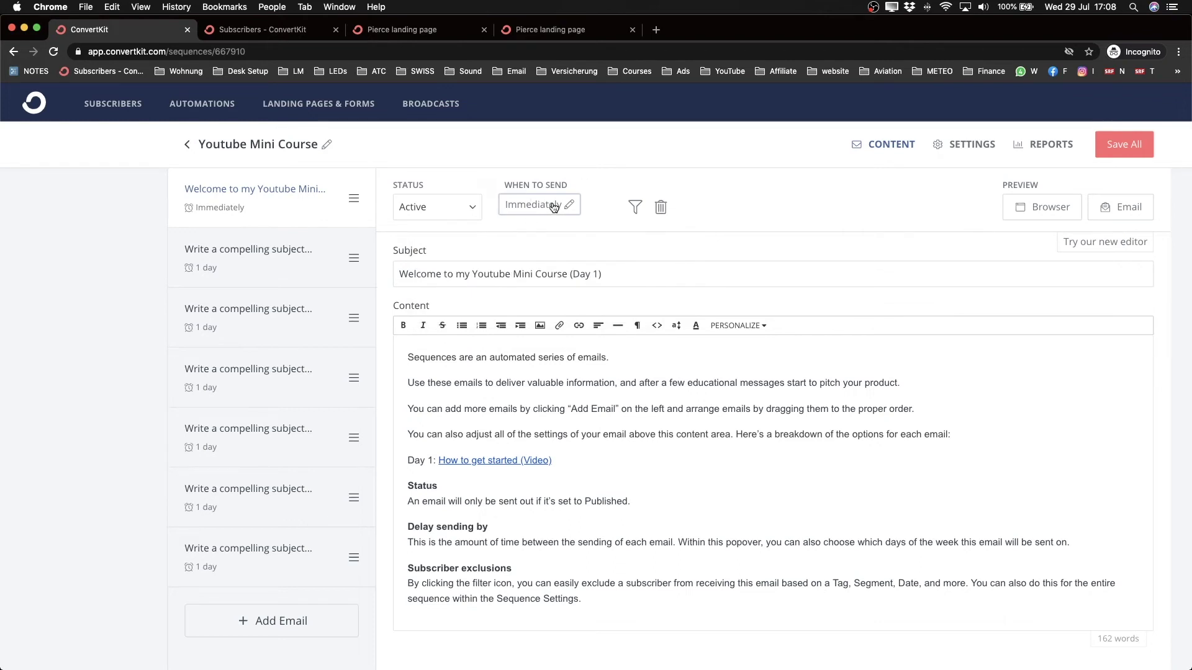
Save all emails of the "Youtube Mini Course" sequence and start a new sequence from the sequences overview.
click(254, 271)
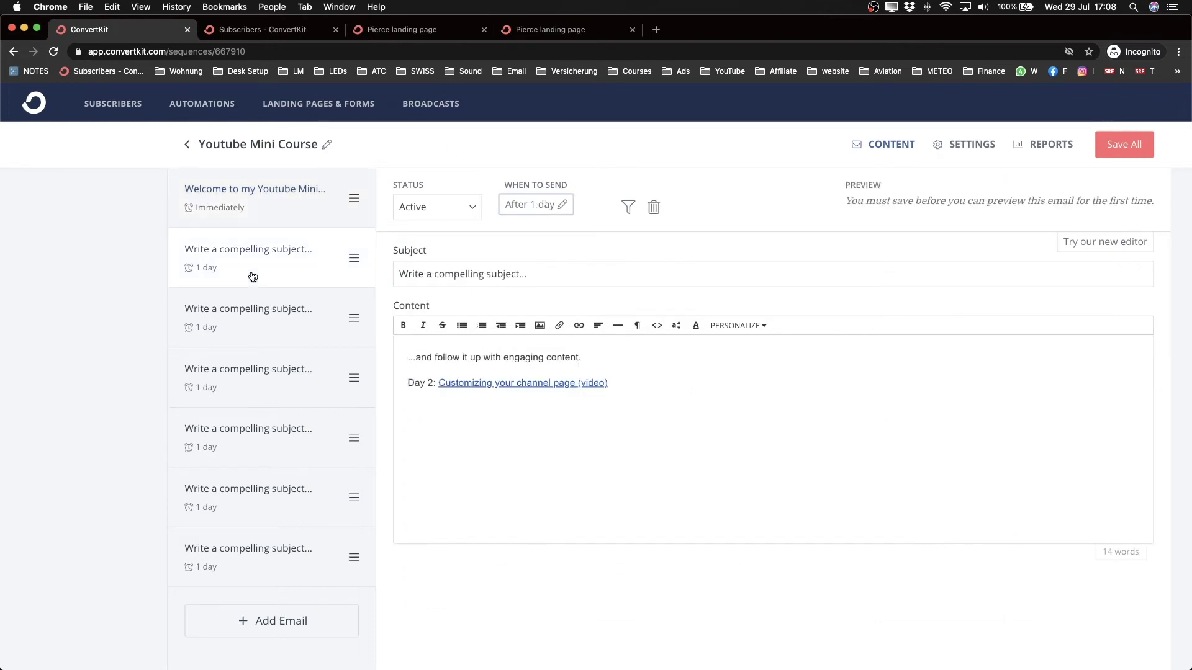
click(289, 336)
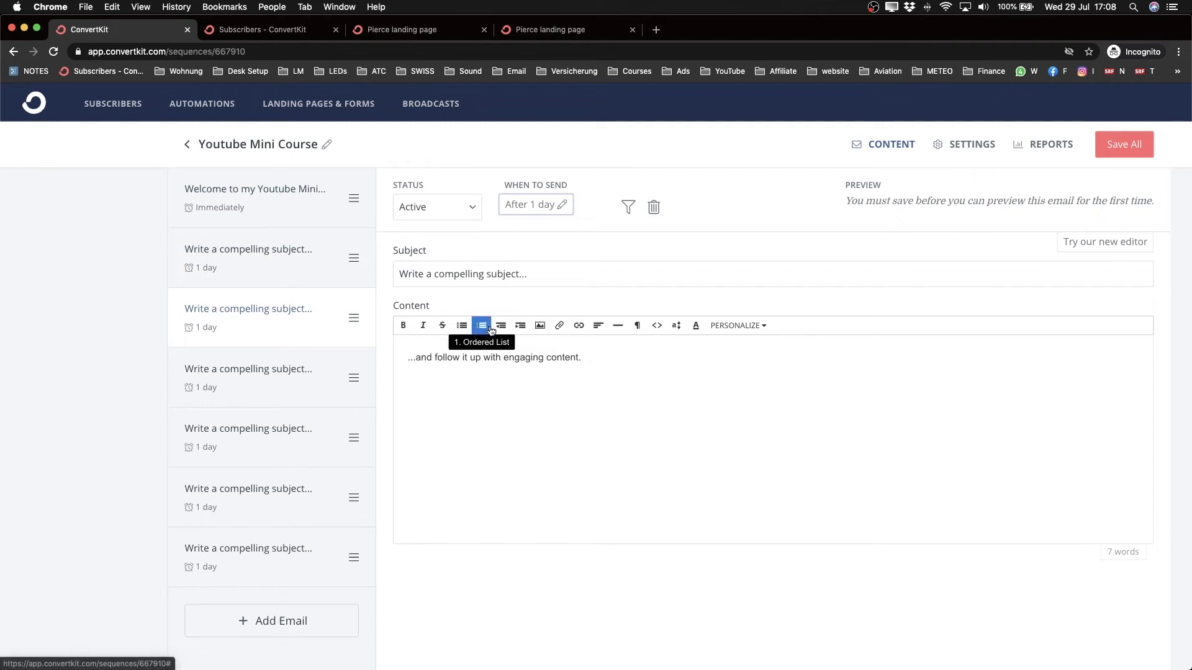
click(1123, 150)
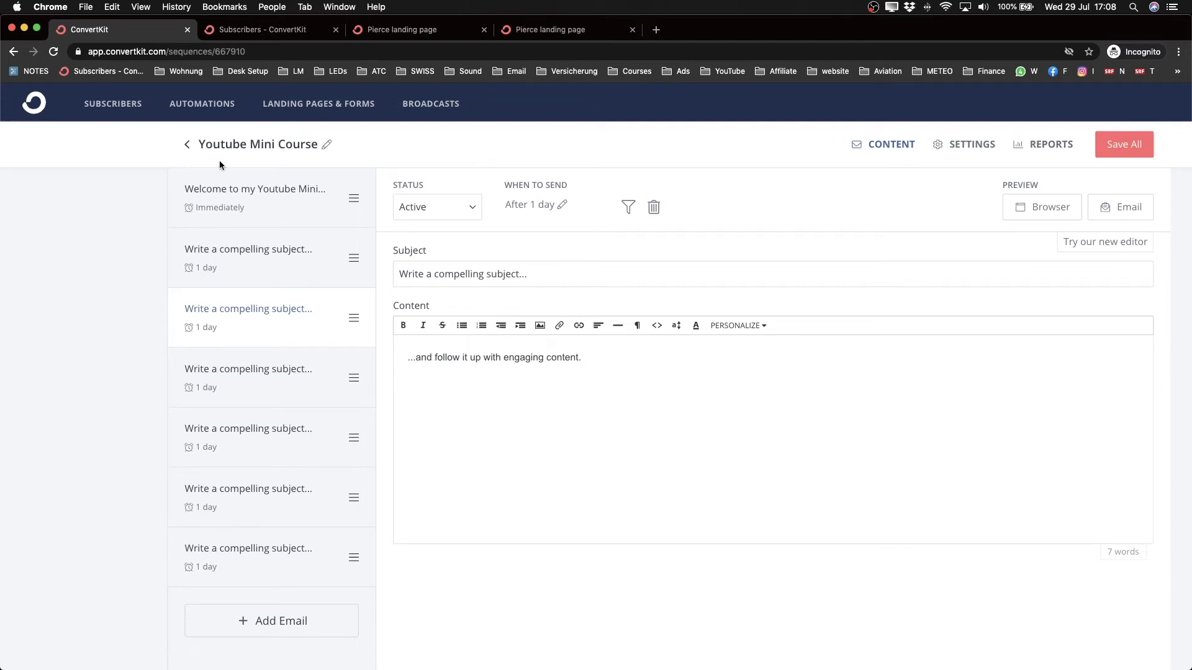
click(185, 145)
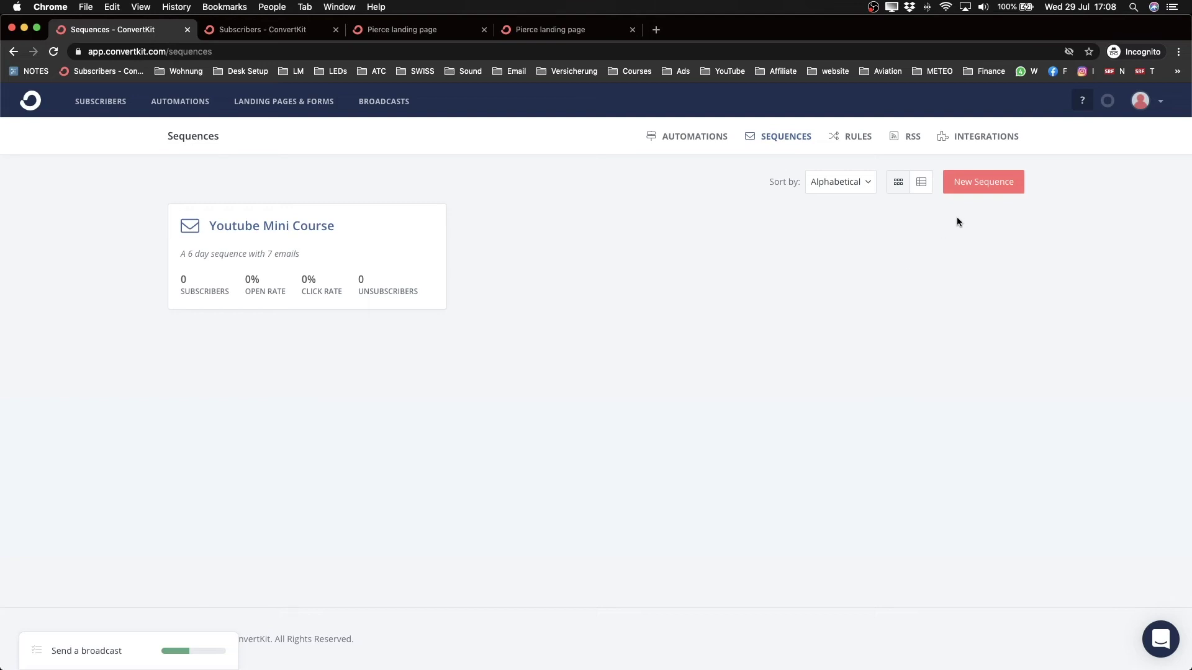
click(973, 189)
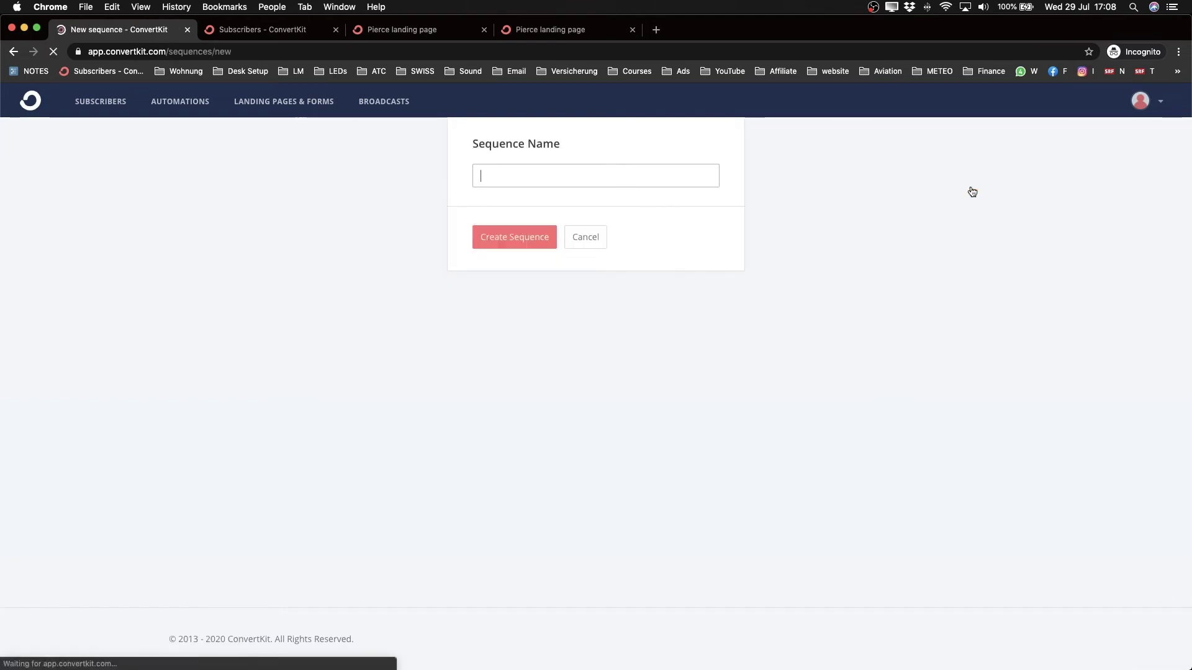
text(Paid )
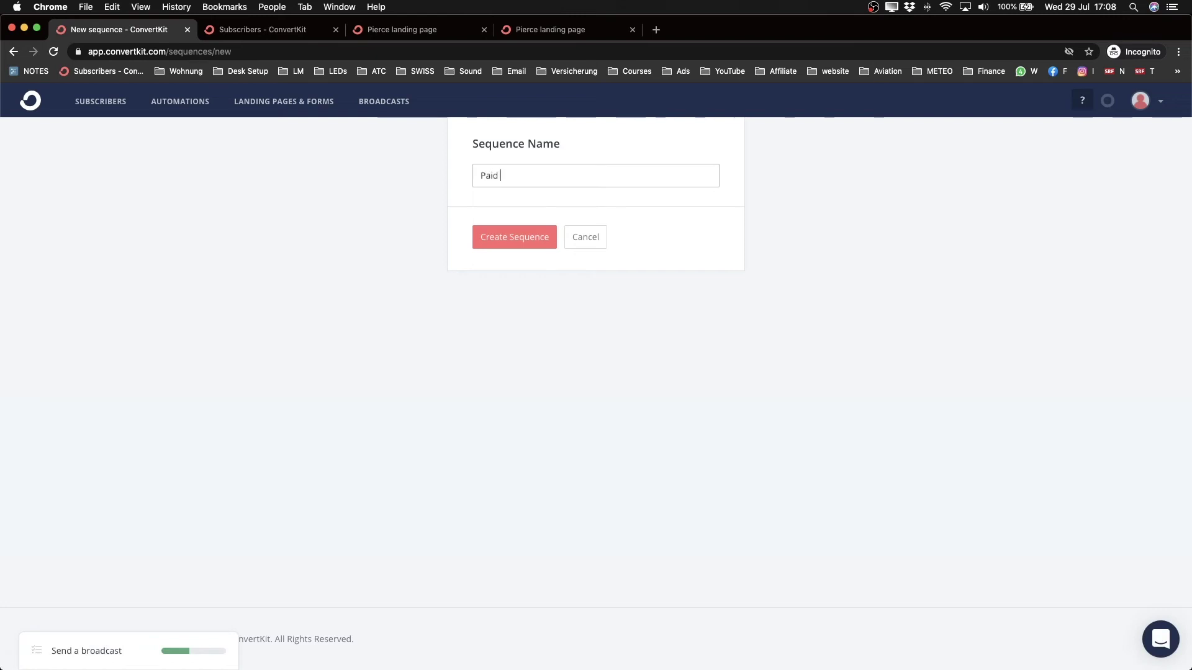
text(youtube)
key(BackSpace)
key(BackSpace)
key(BackSpace)
key(BackSpace)
key(BackSpace)
key(BackSpace)
key(BackSpace)
text(Yout)
key(BackSpace)
key(BackSpace)
key(BackSpace)
key(BackSpace)
key(BackSpace)
key(BackSpace)
key(BackSpace)
key(BackSpace)
key(BackSpace)
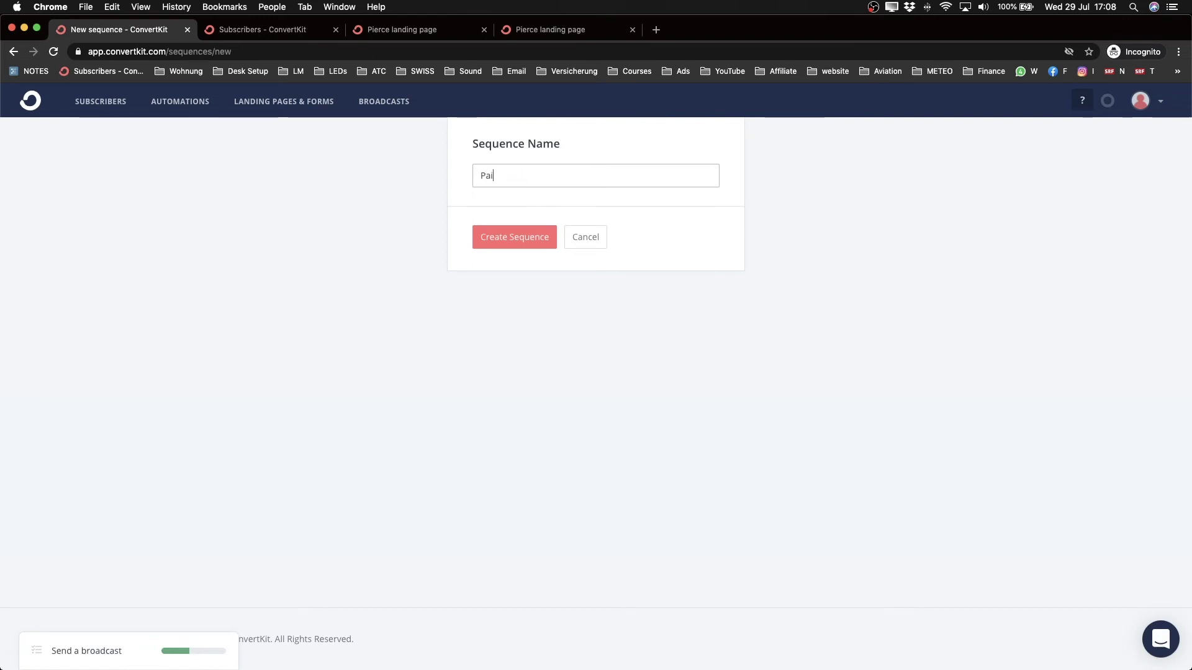
Name the new sequence "Youtube Masterclass" and create it.
text(Youtube Ma)
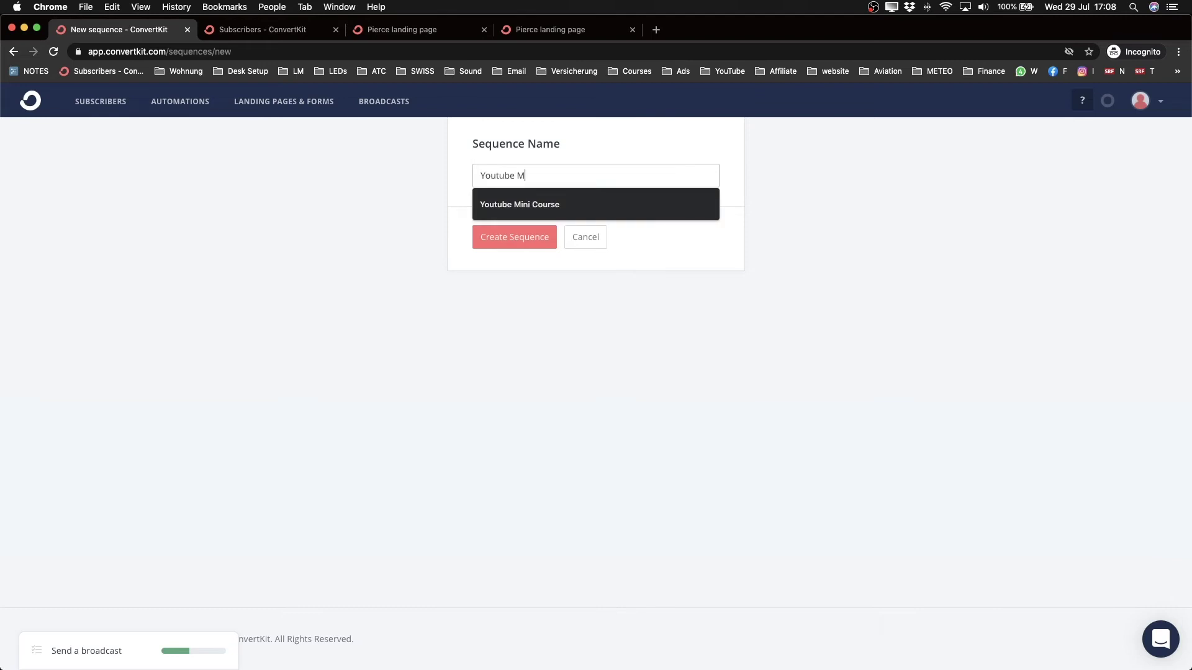
text(sterclass)
click(548, 239)
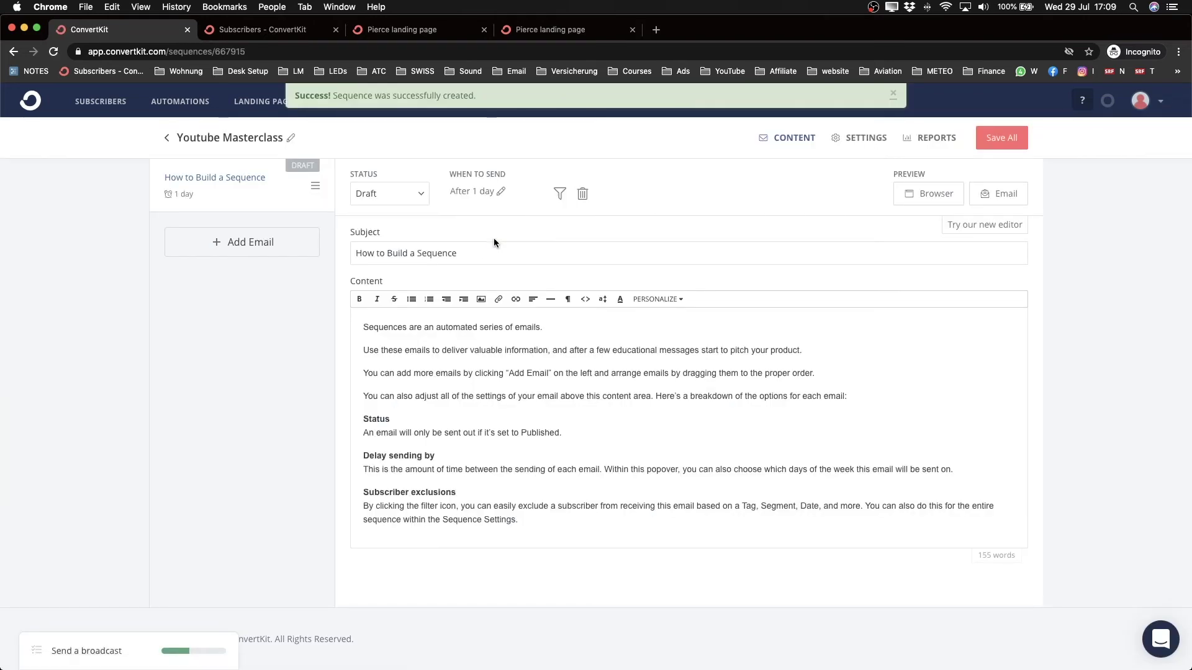
Add four more emails to the "Youtube Masterclass" sequence.
click(283, 246)
click(230, 308)
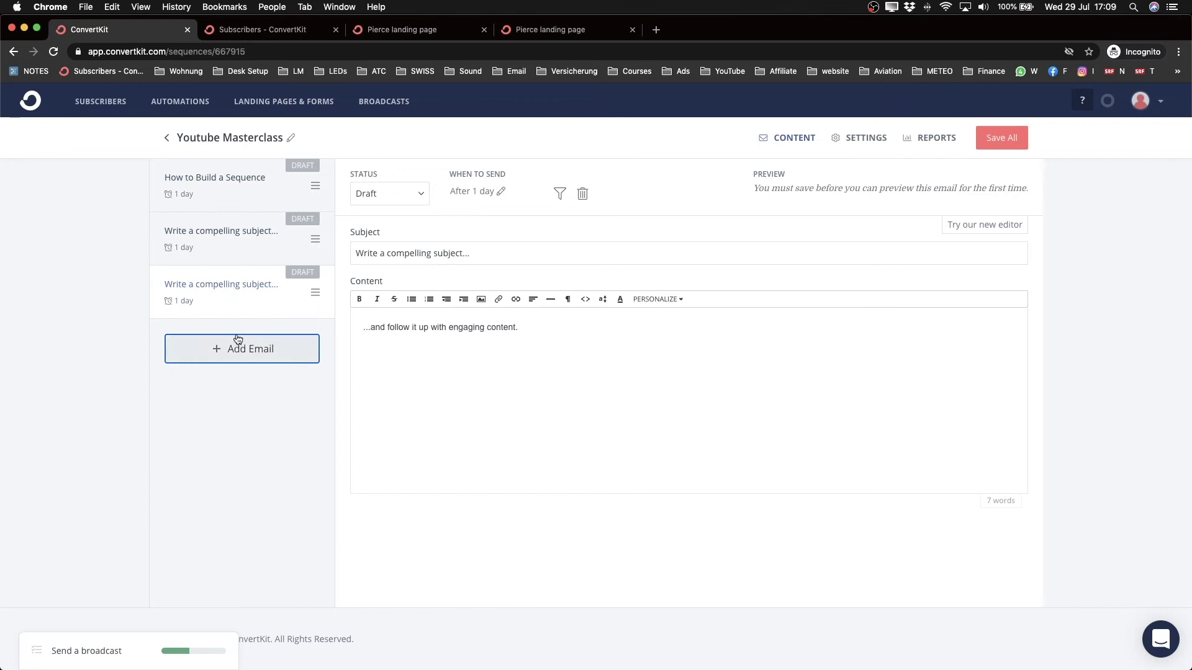
click(248, 362)
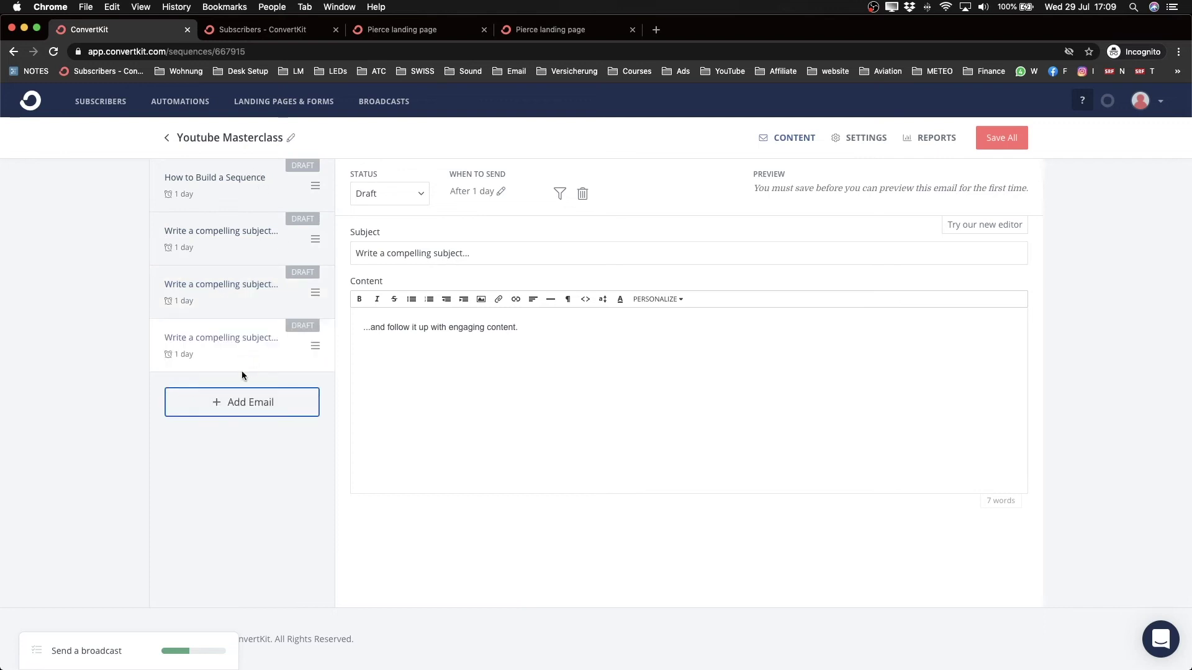
click(247, 402)
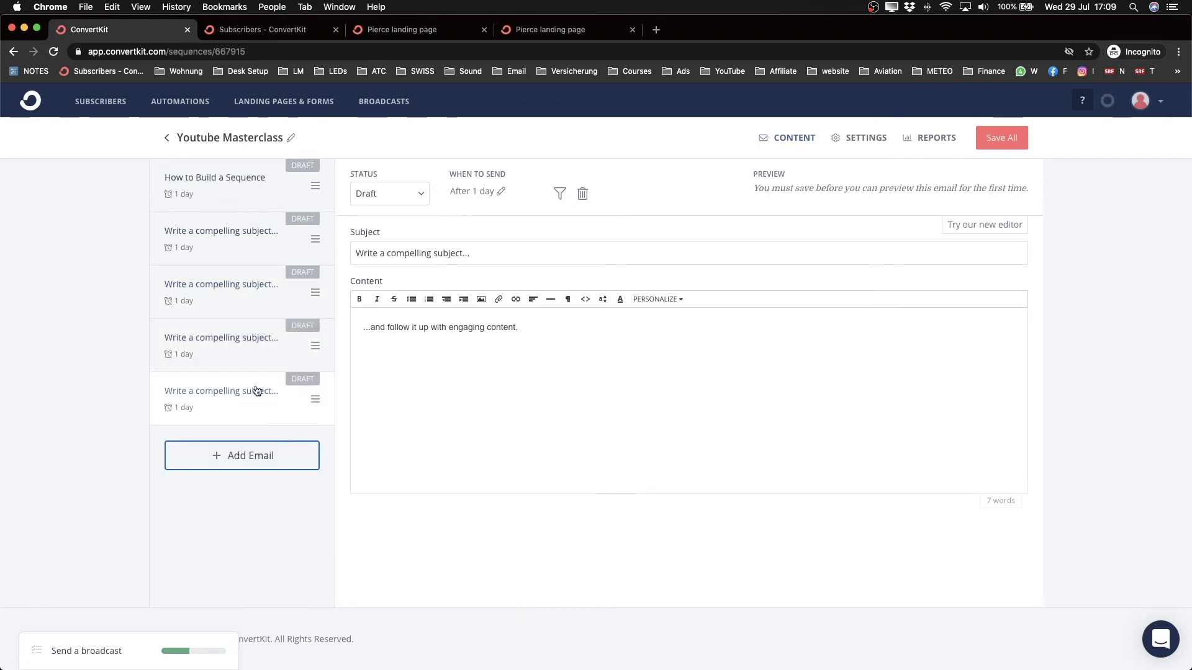
Set the sending delay of the first email, "How to Build a Sequence", to 2 days after the last email.
click(294, 185)
click(402, 194)
click(476, 173)
scroll(477, 176, up, 3)
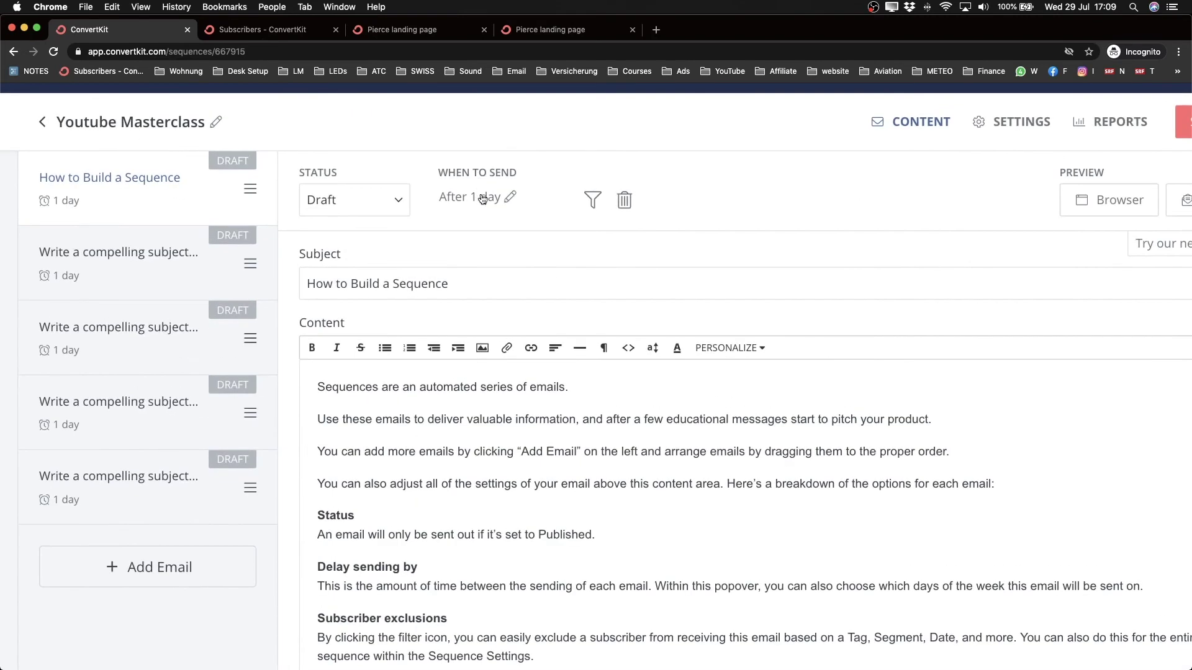
click(482, 198)
click(445, 247)
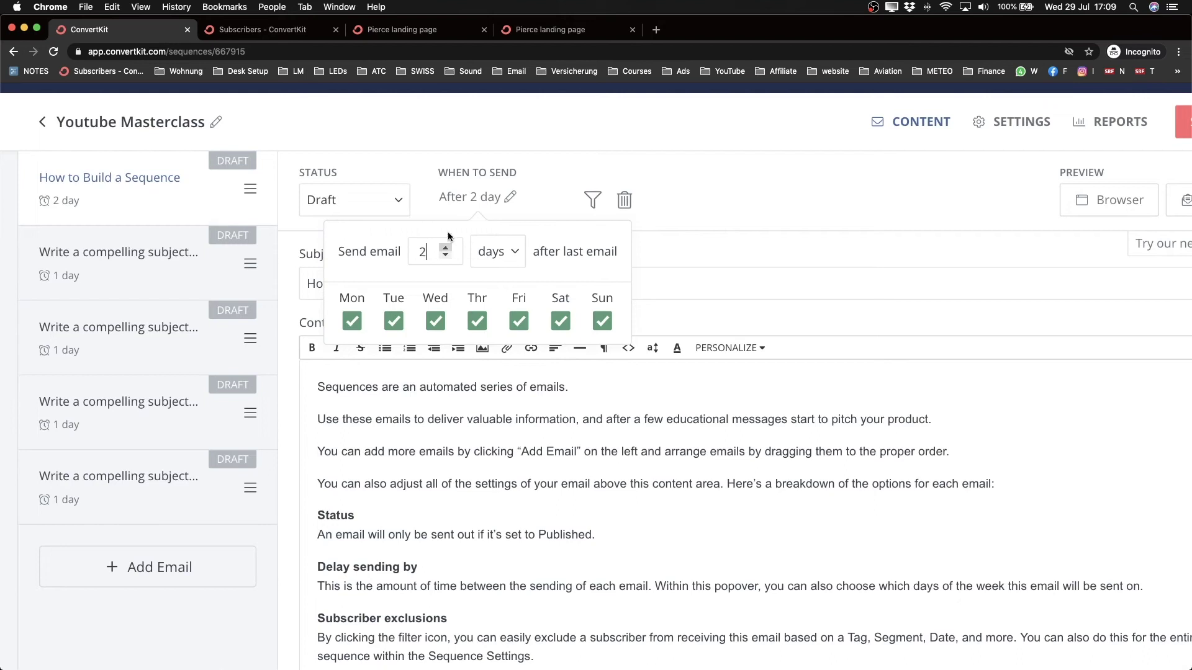
click(438, 114)
scroll(374, 234, down, 3)
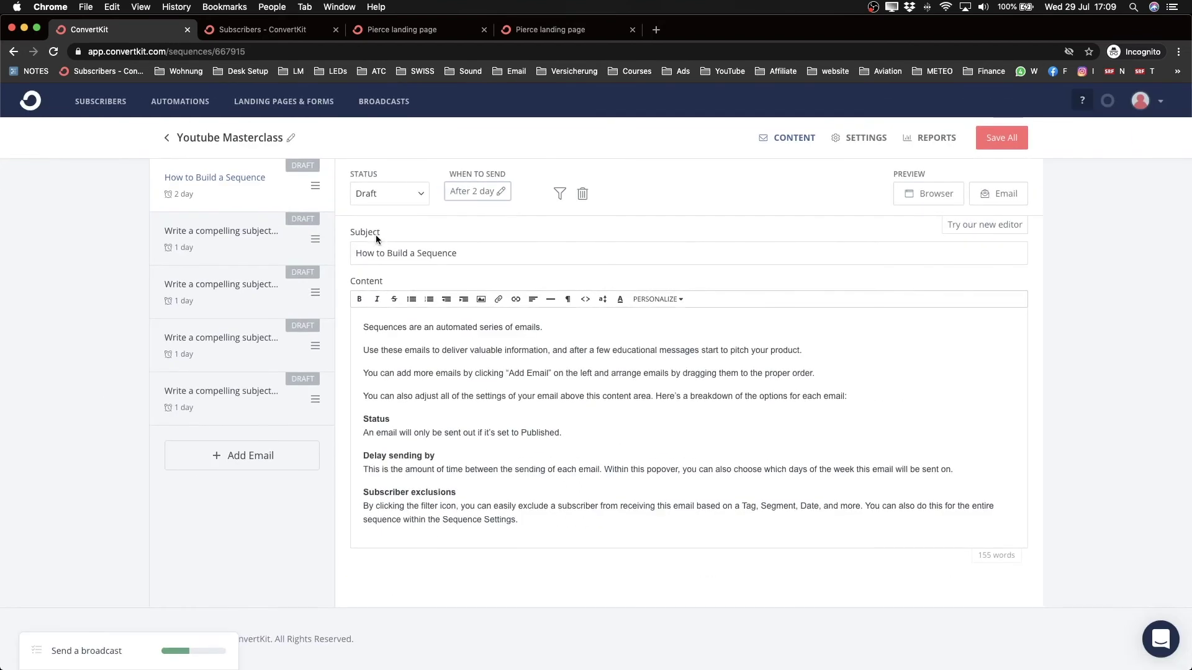
Set the second email's sending delay to 3 days after the last email.
click(283, 239)
click(466, 196)
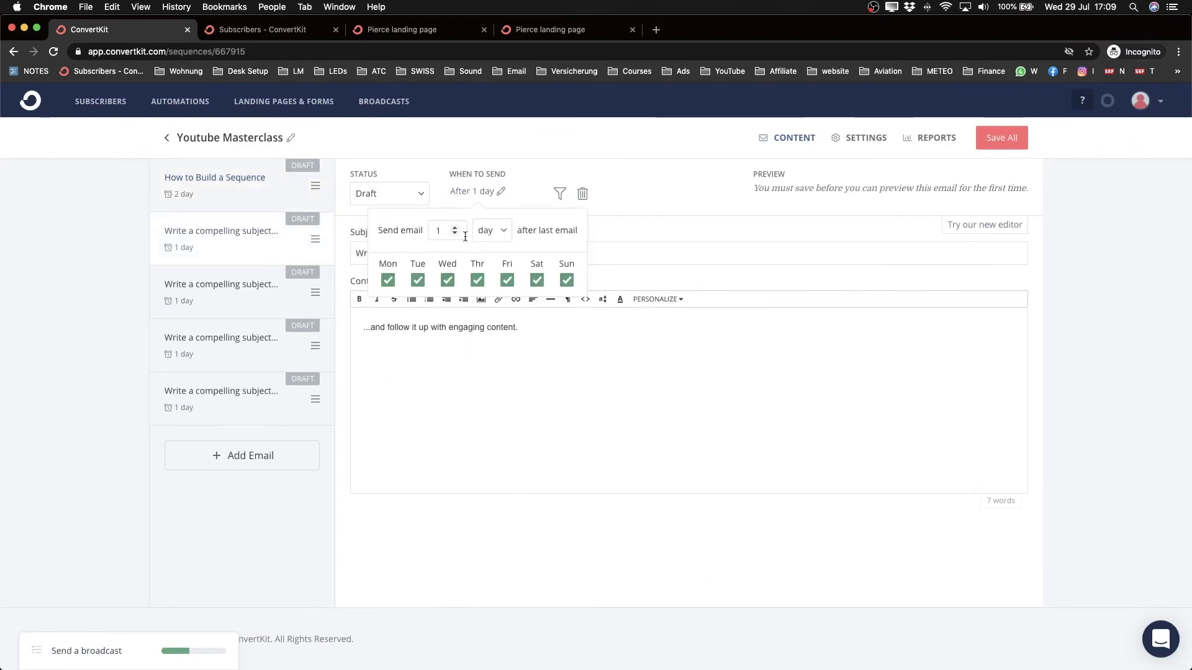
click(454, 227)
click(455, 227)
click(318, 262)
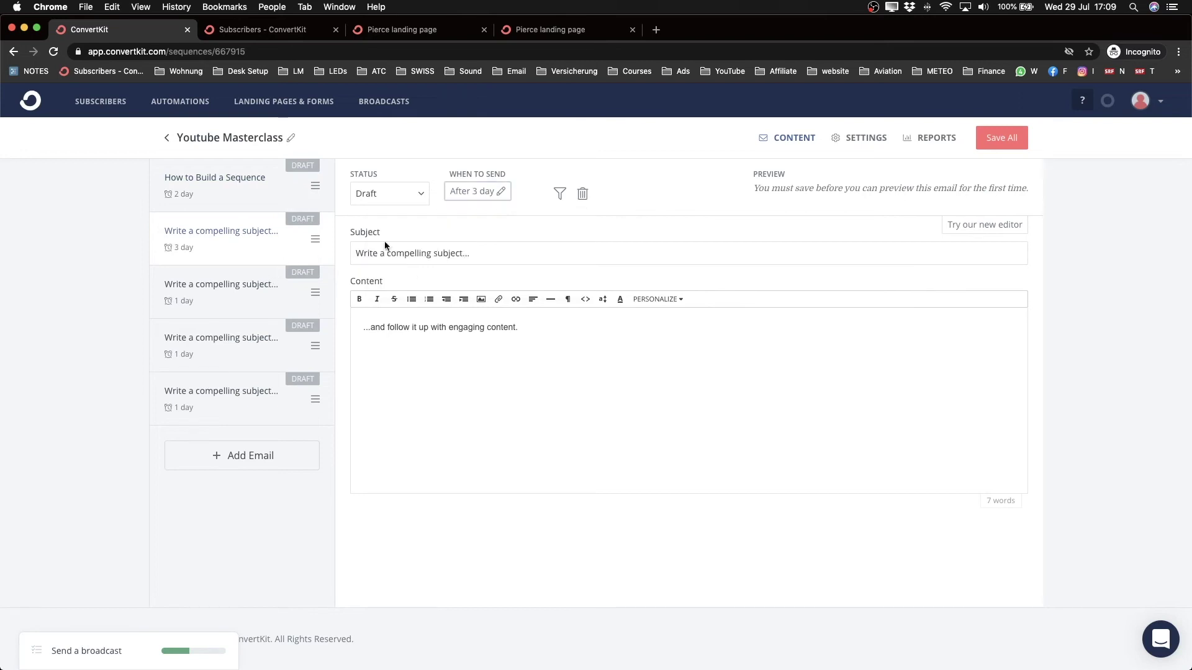
Set the third email's sending delay to 2 days after the last email.
click(256, 295)
click(482, 193)
click(454, 227)
click(452, 158)
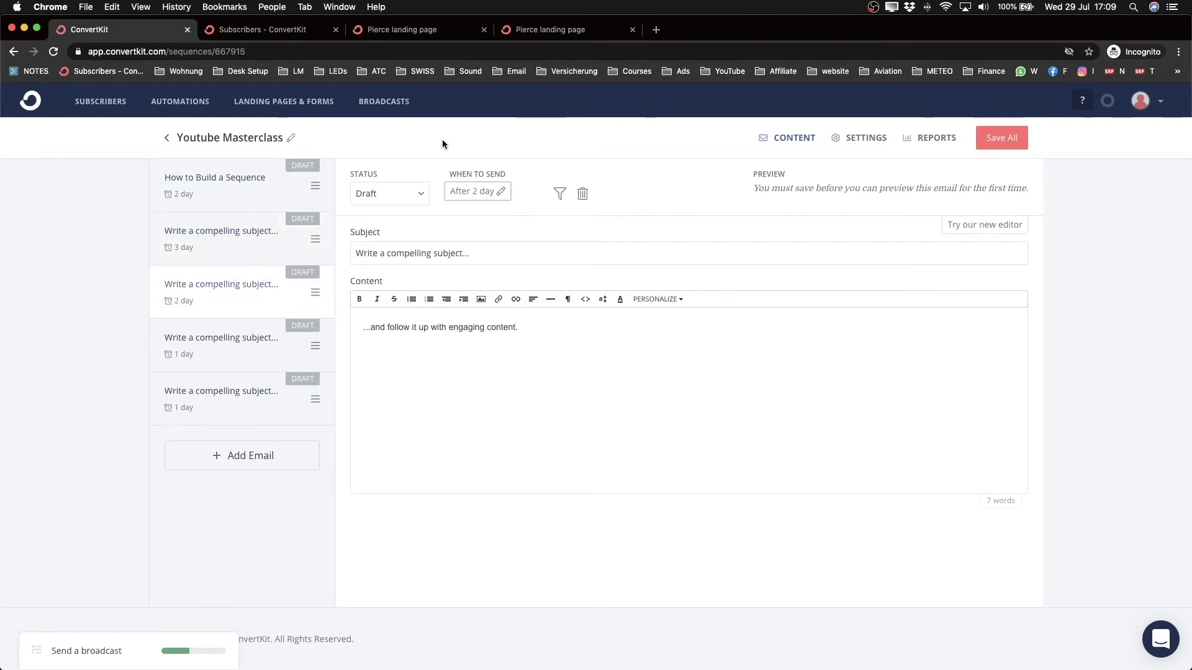
Exclude Saturday and Sunday from the sending days of the first email, "How to Build a Sequence".
click(238, 189)
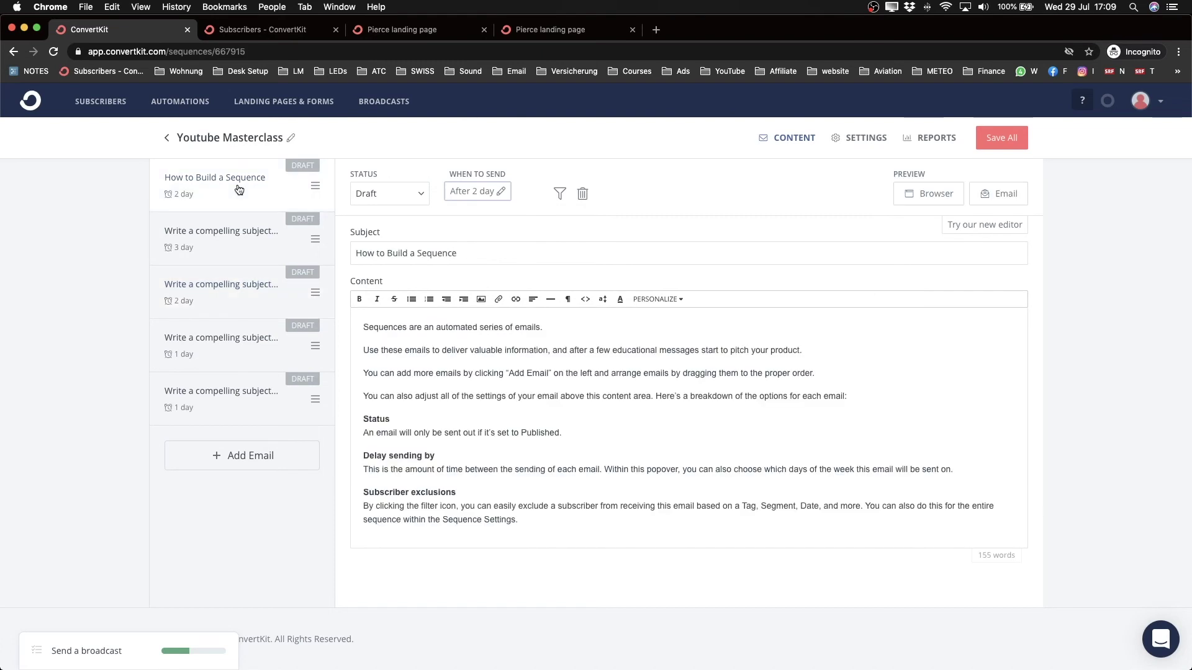
click(468, 191)
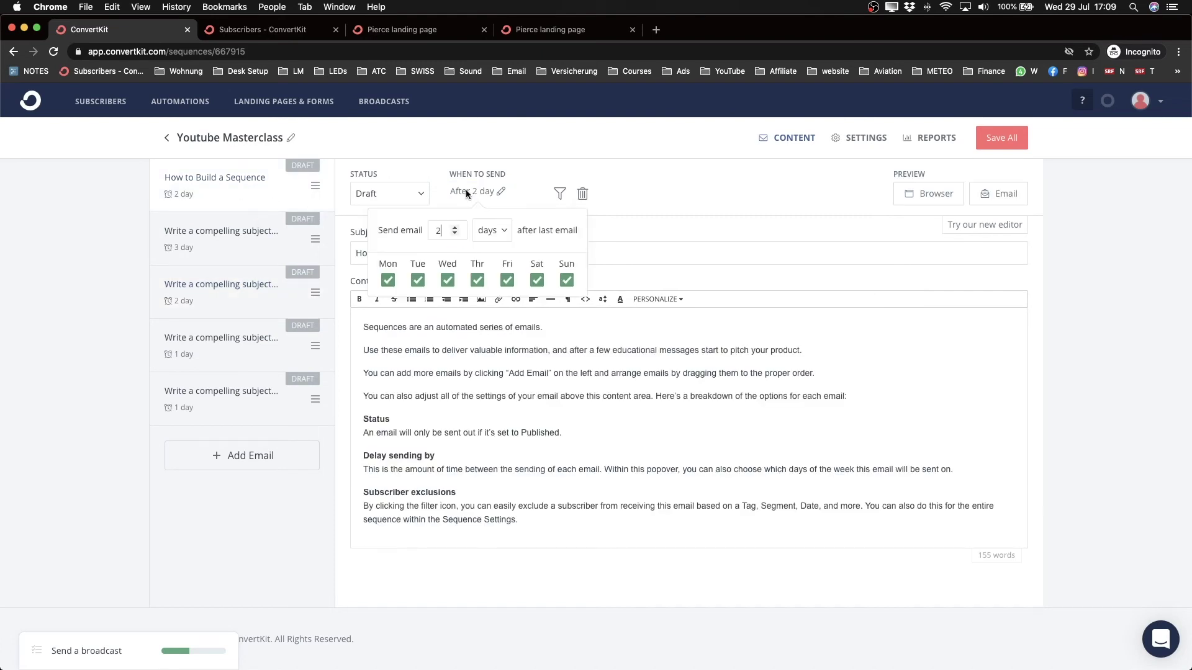
click(537, 282)
click(567, 280)
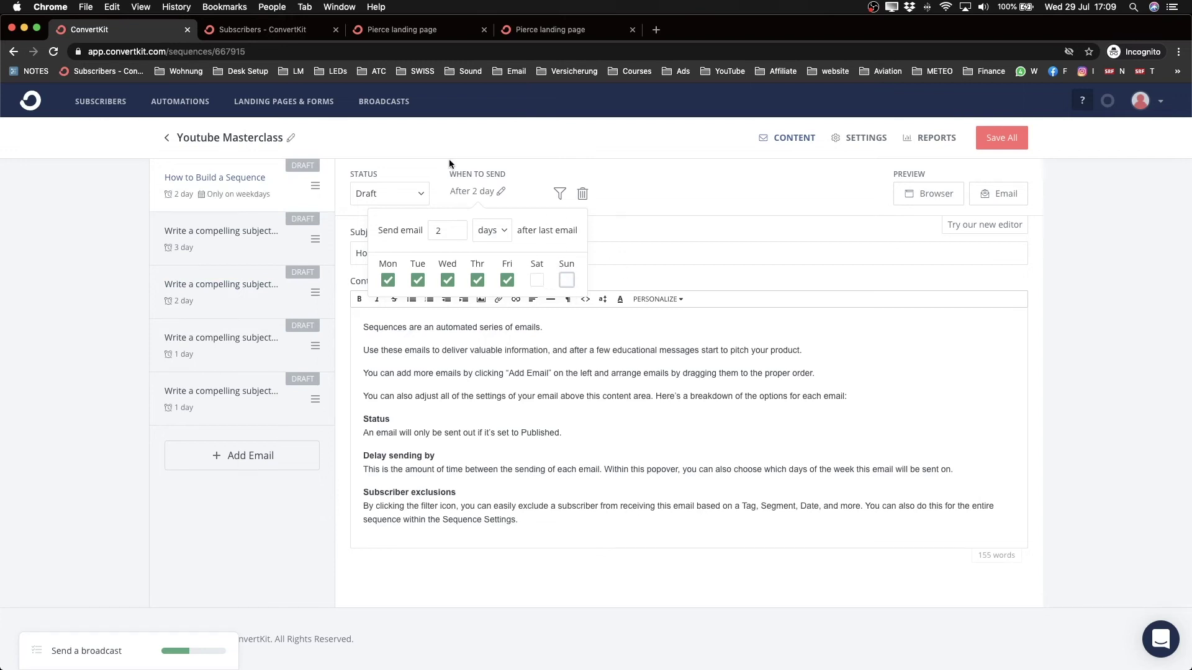
click(273, 208)
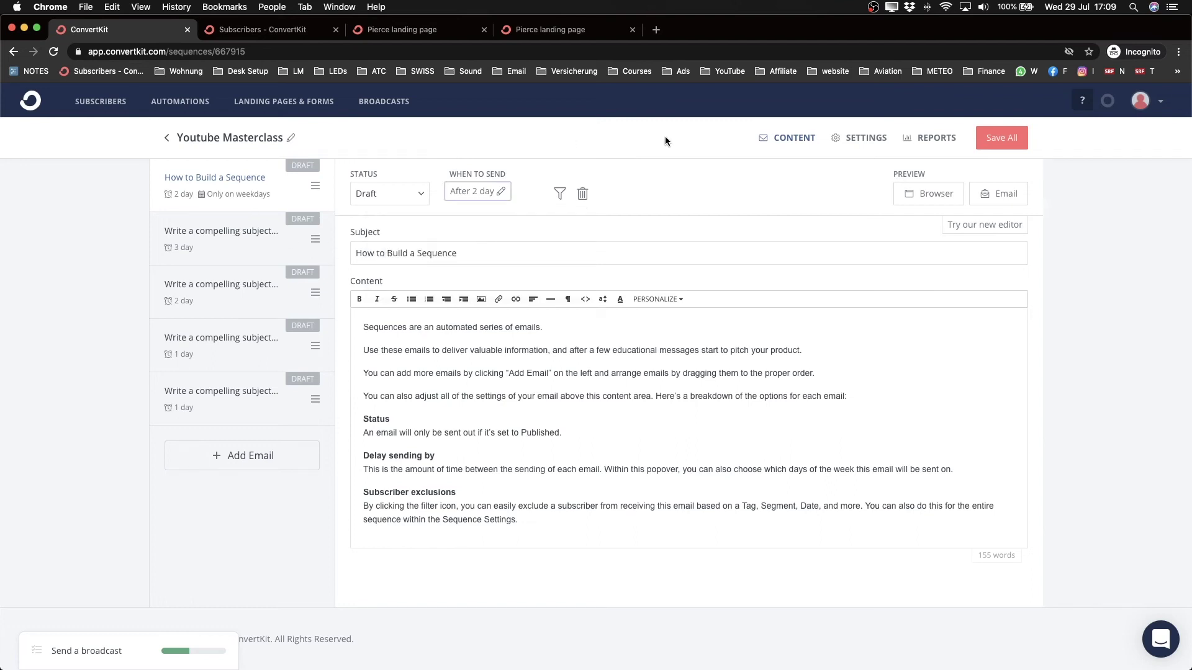
Save all emails of the "Youtube Masterclass" sequence and return to the sequences overview.
click(1011, 134)
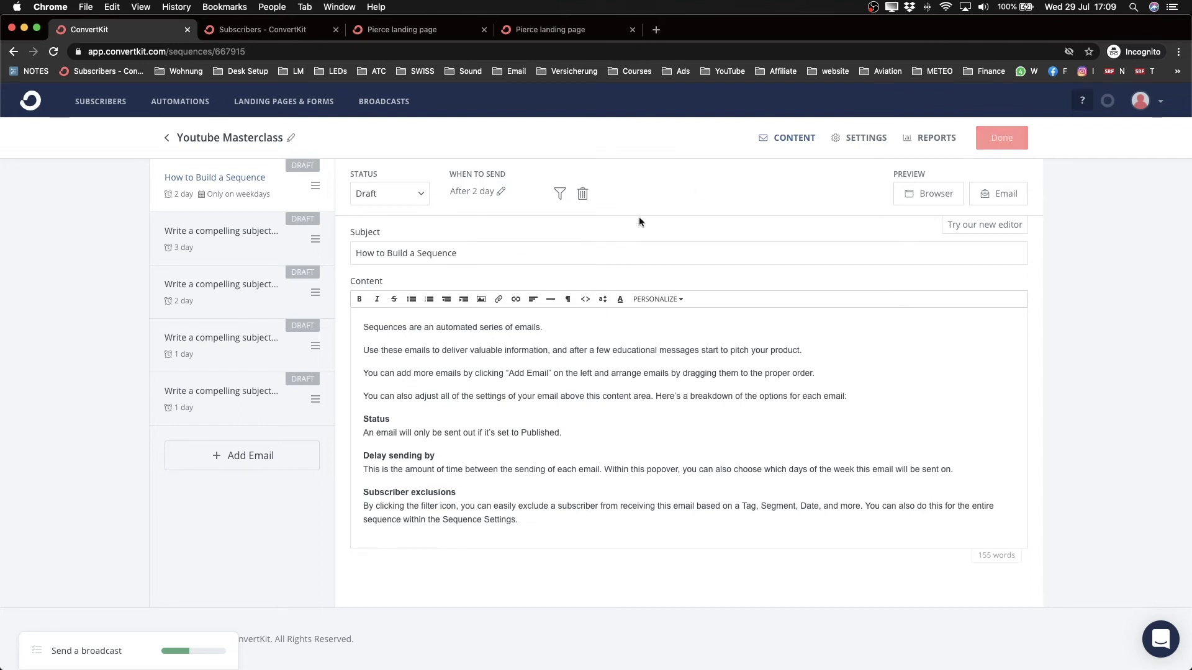
click(163, 138)
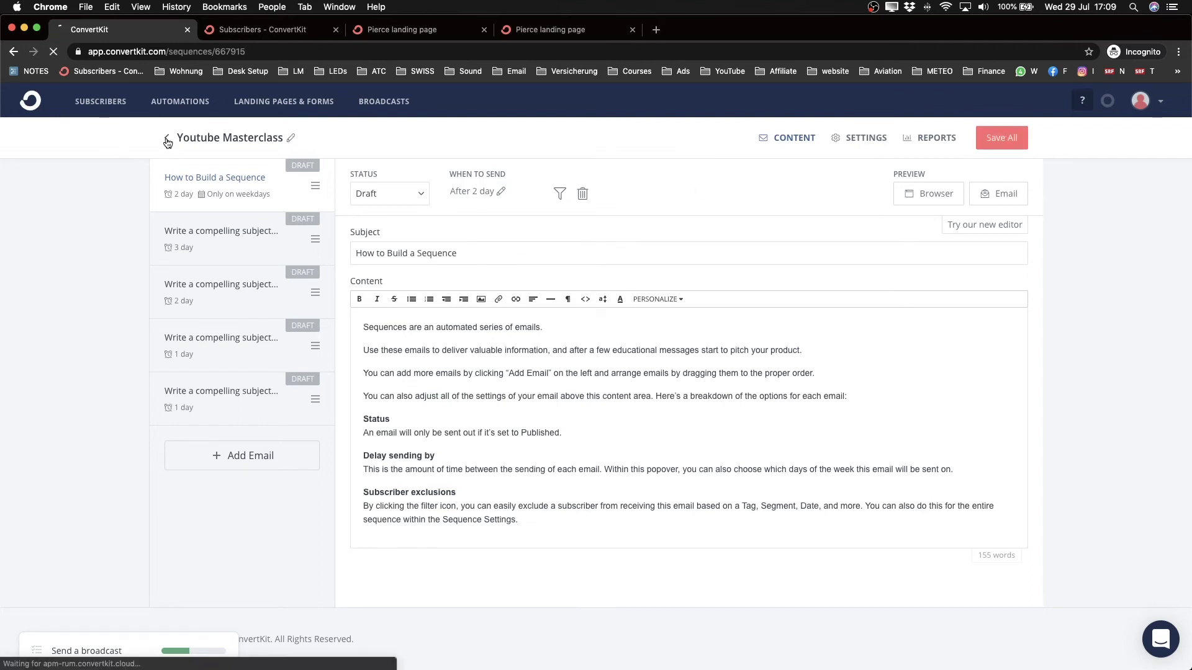
click(332, 226)
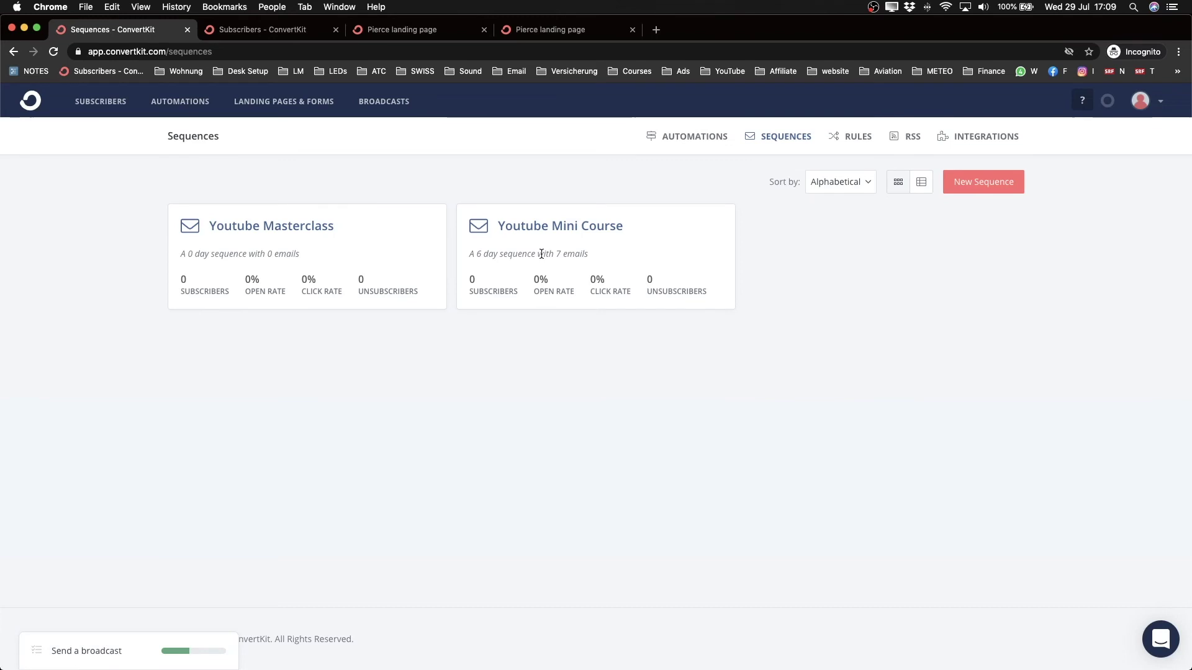
Create a new visual automation that starts when a subscriber joins the "Youtube Checklist" form.
click(694, 137)
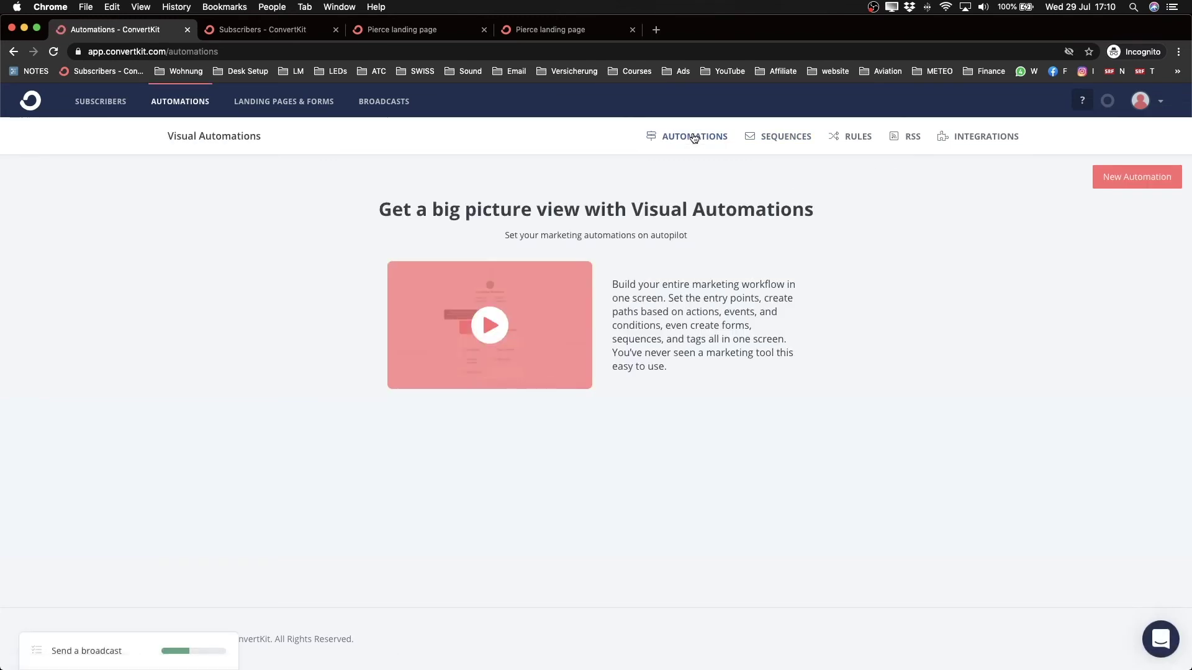
click(1112, 181)
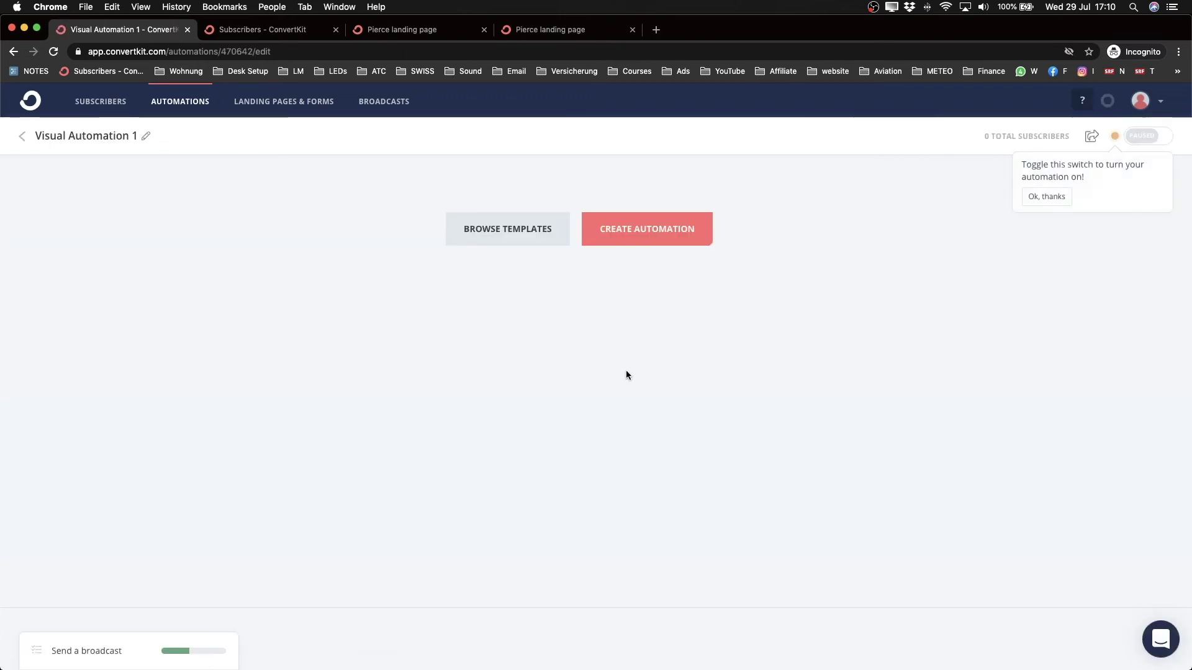
click(629, 242)
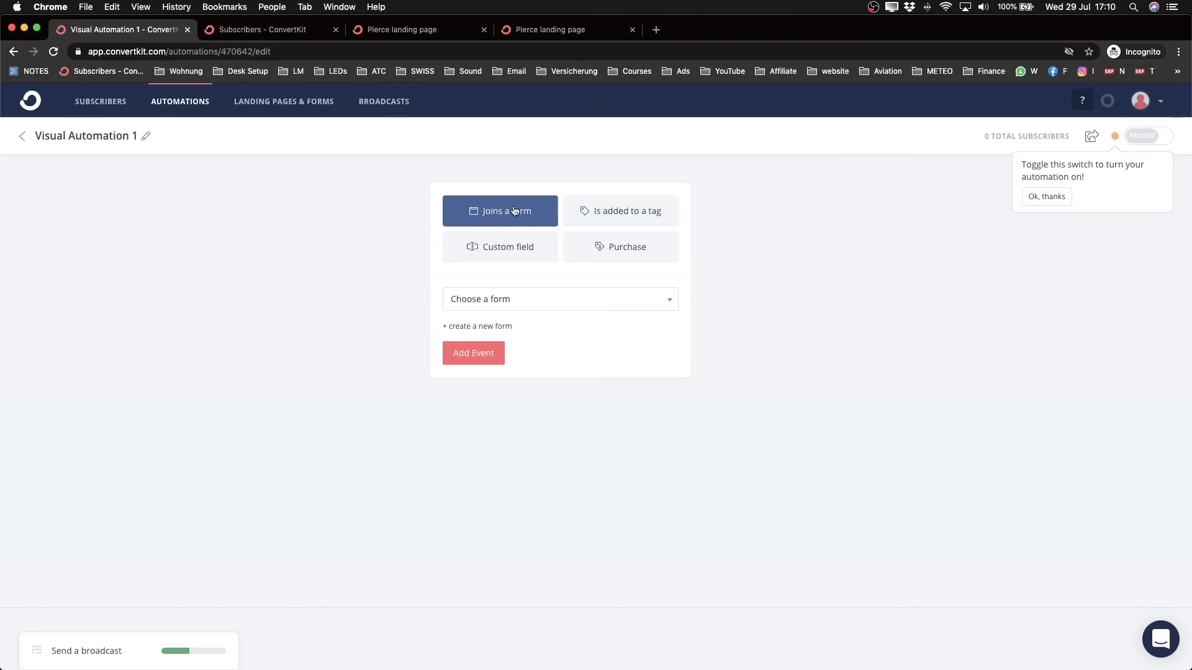
click(506, 304)
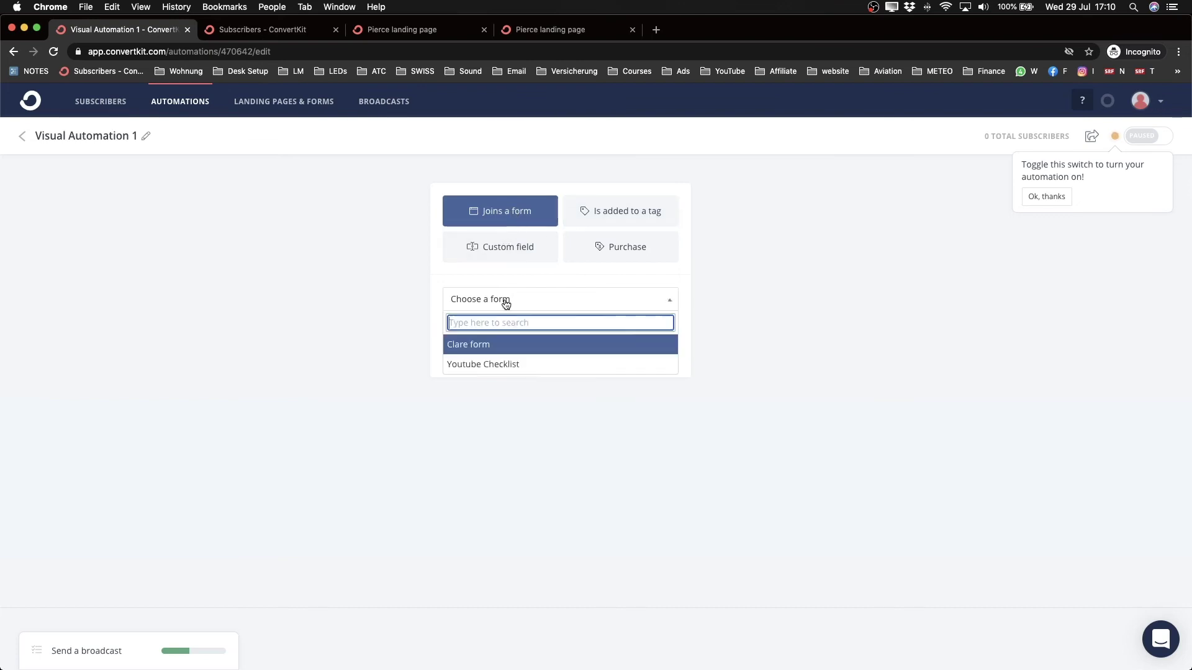
click(504, 370)
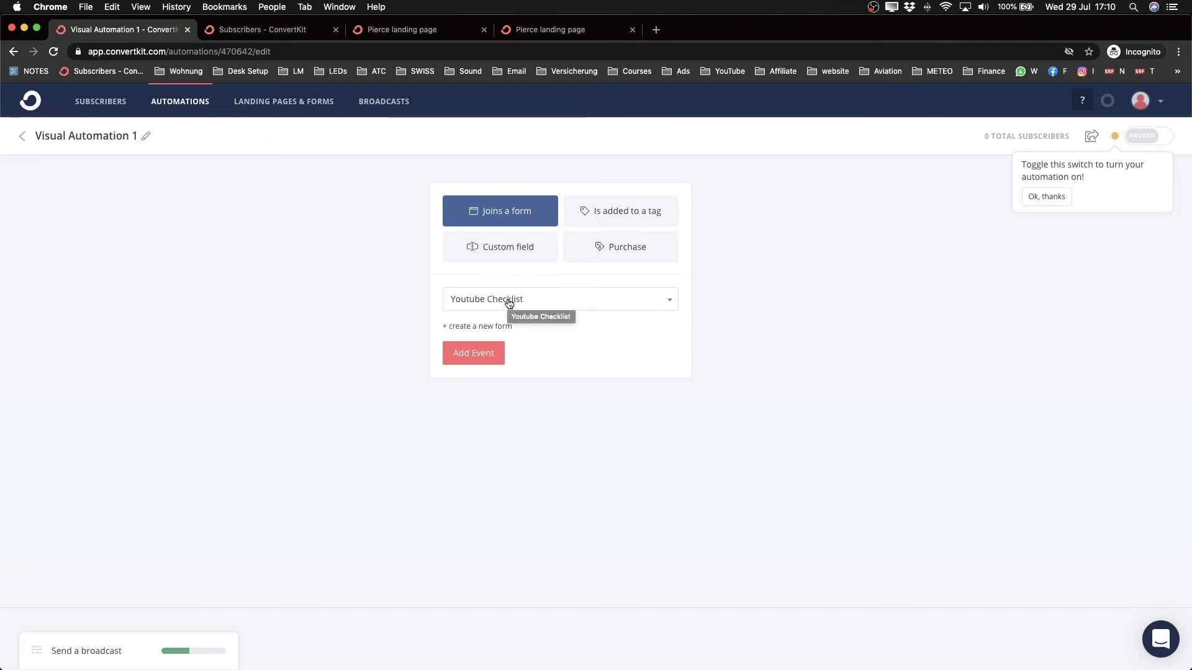
click(469, 358)
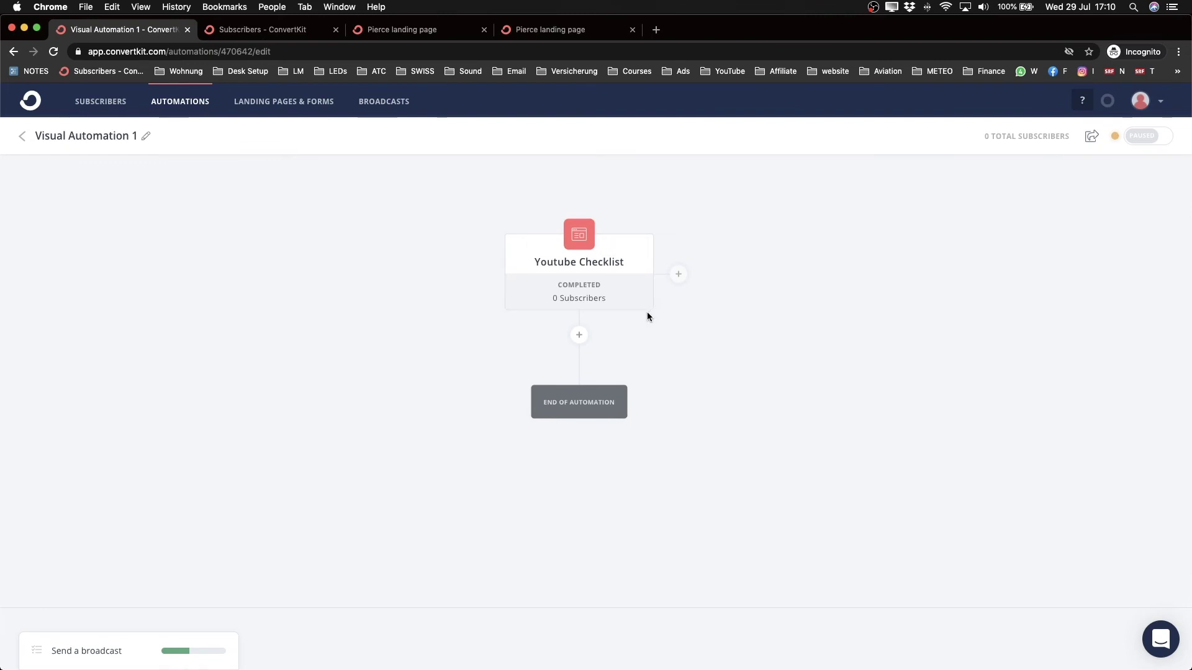
Add an email sequence action for "Youtube Mini Course" below the "Youtube Checklist" form event.
click(579, 336)
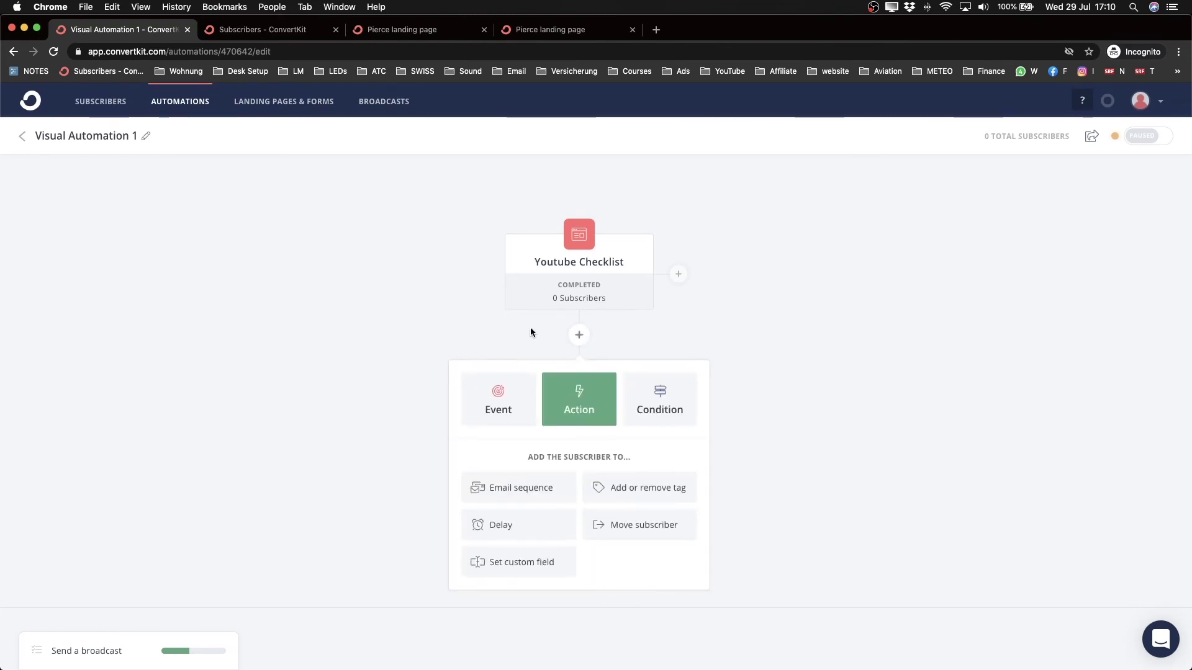
click(501, 410)
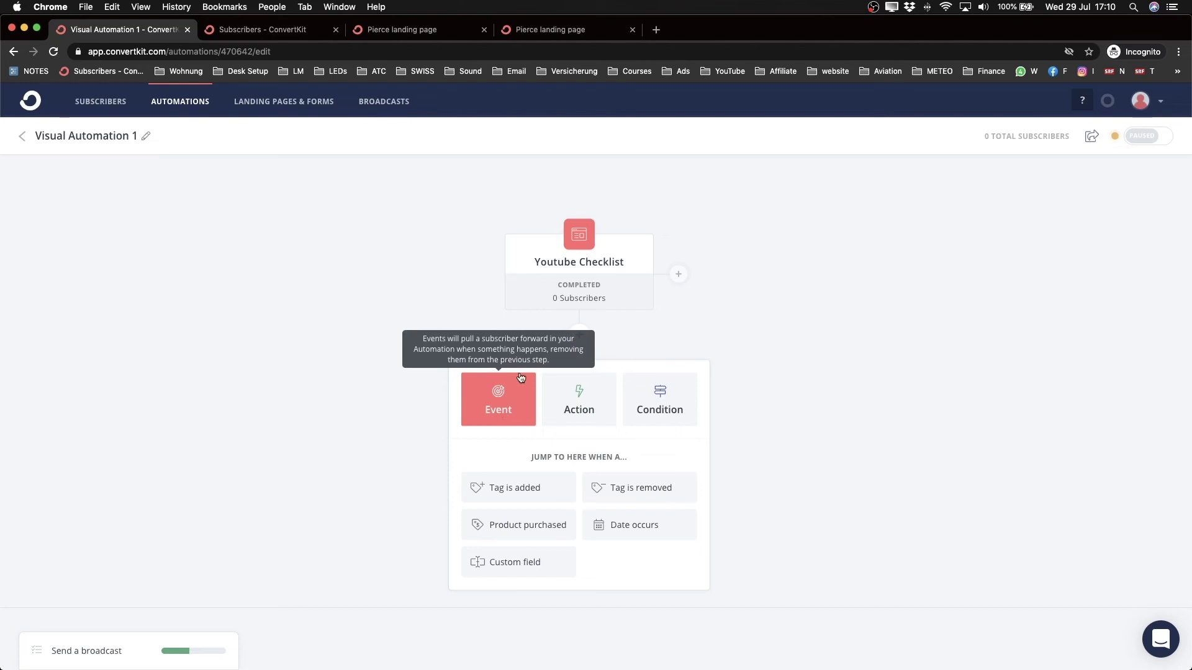
click(578, 408)
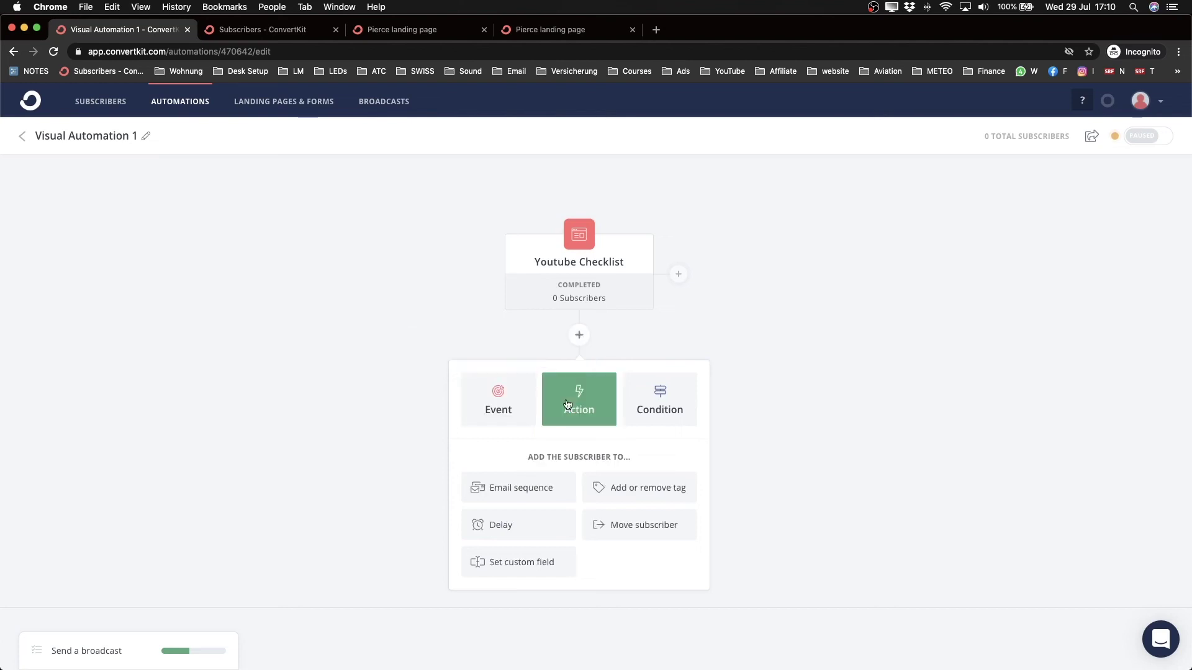
click(500, 493)
click(511, 489)
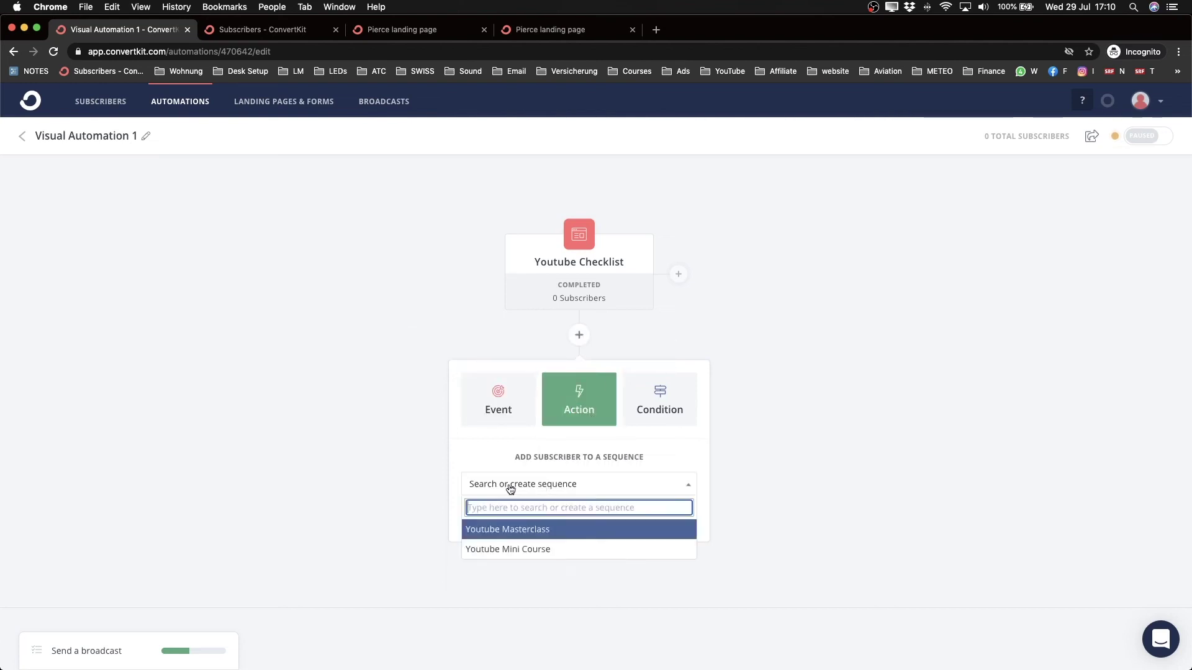
click(503, 549)
click(494, 518)
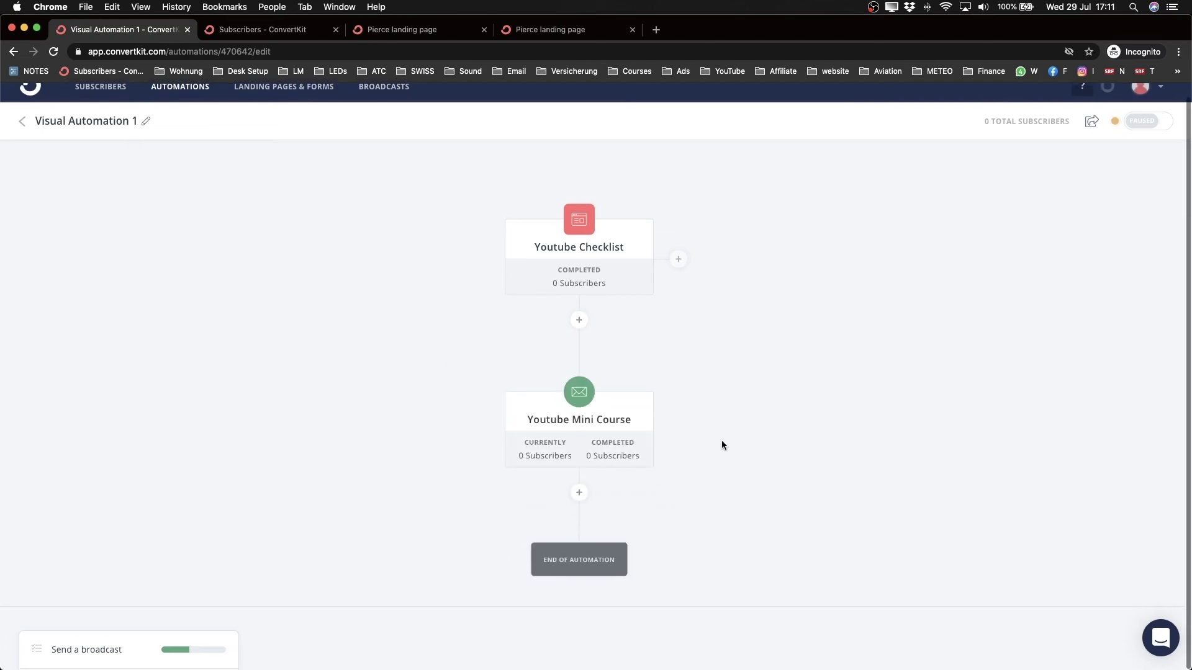
Add a condition after the "Youtube Mini Course" sequence that checks for the tag "interested: Youtube Course".
mouse_move(624, 234)
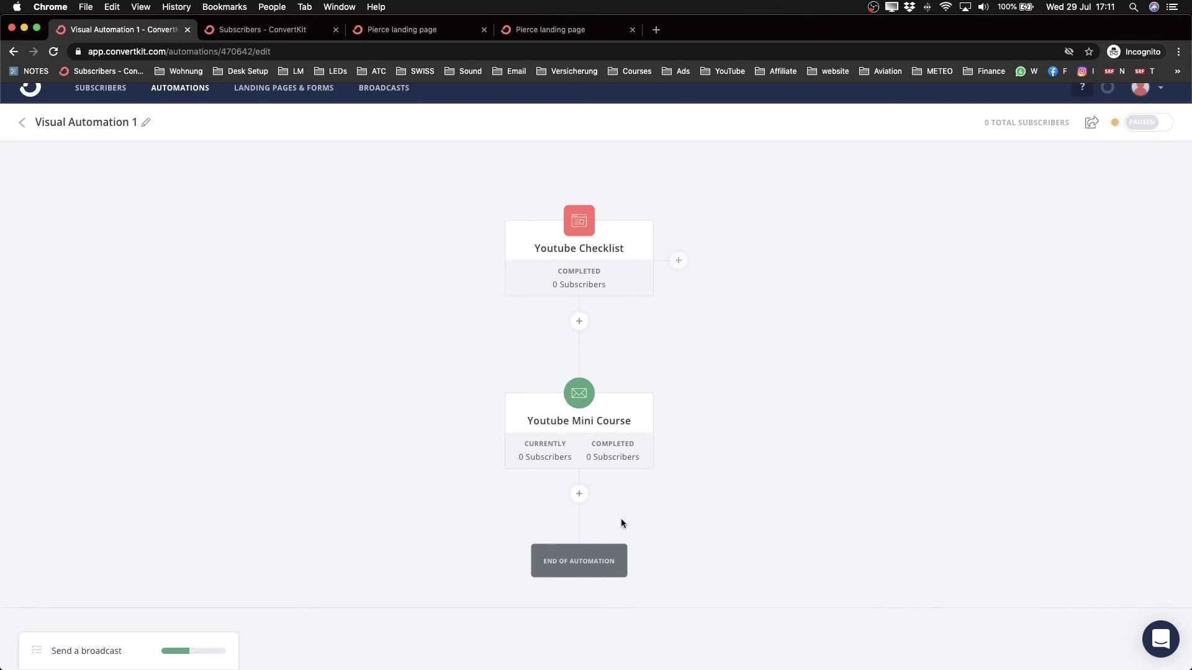
click(579, 495)
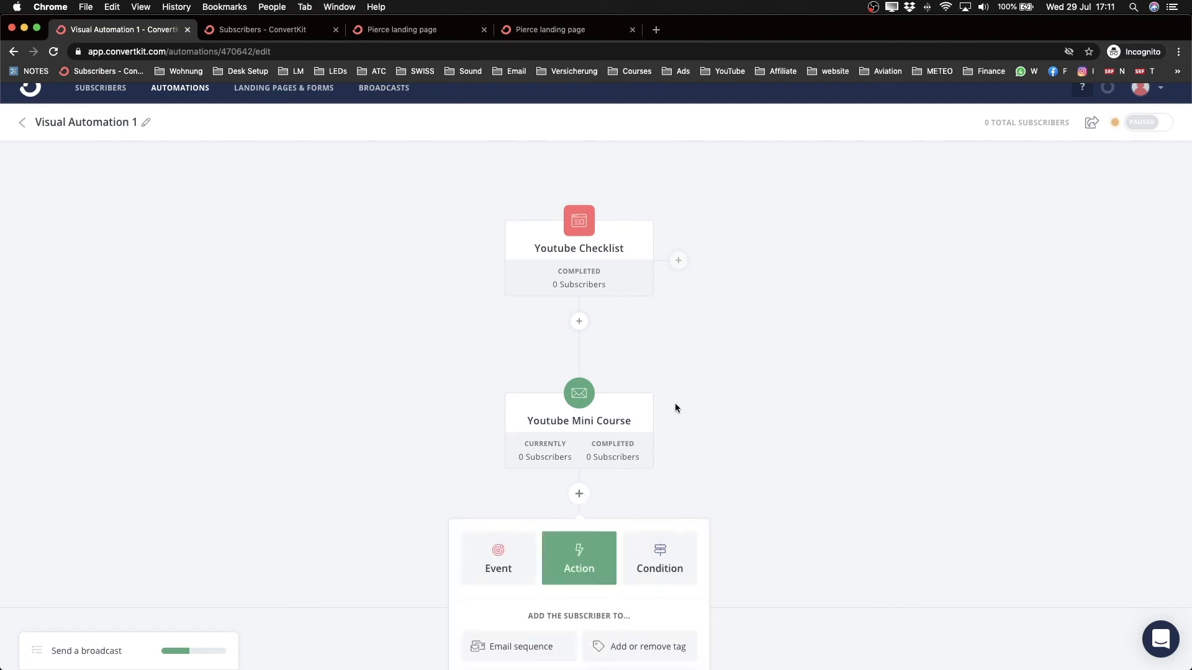
scroll(676, 404, down, 2)
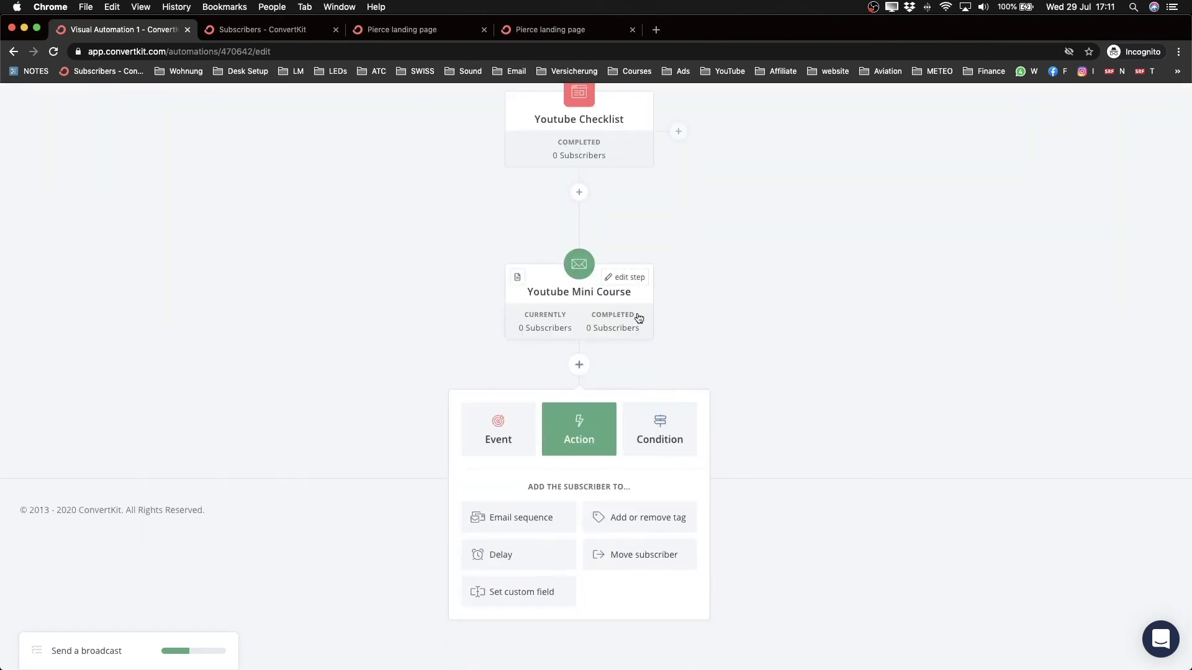
click(654, 425)
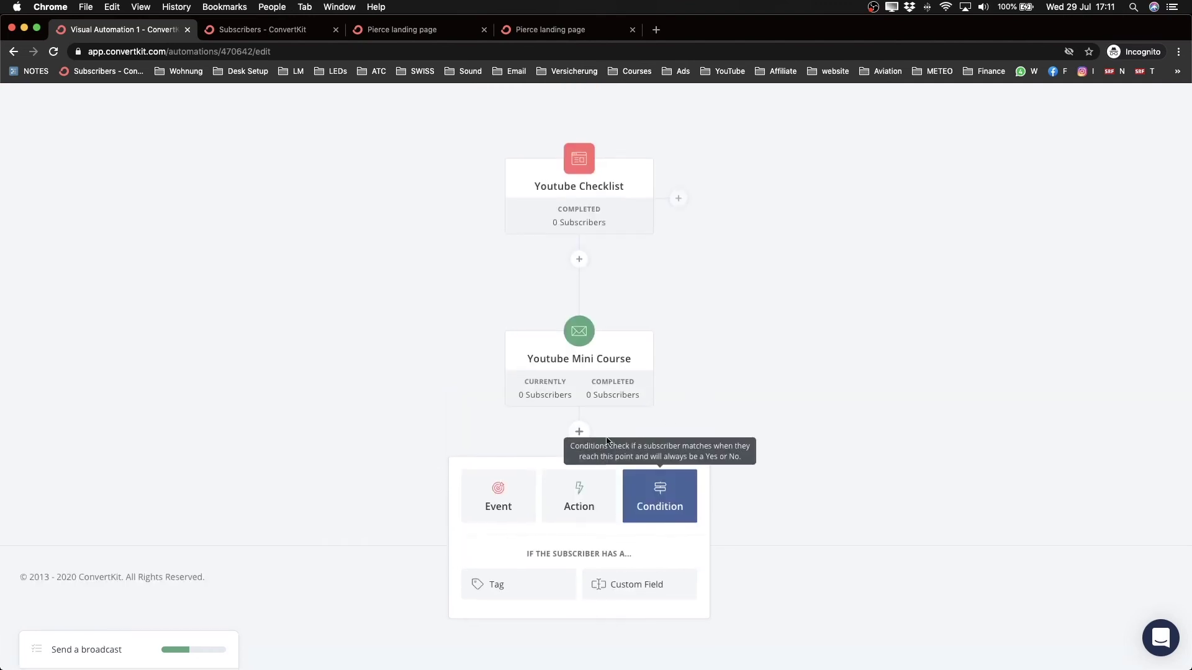
click(497, 583)
click(535, 558)
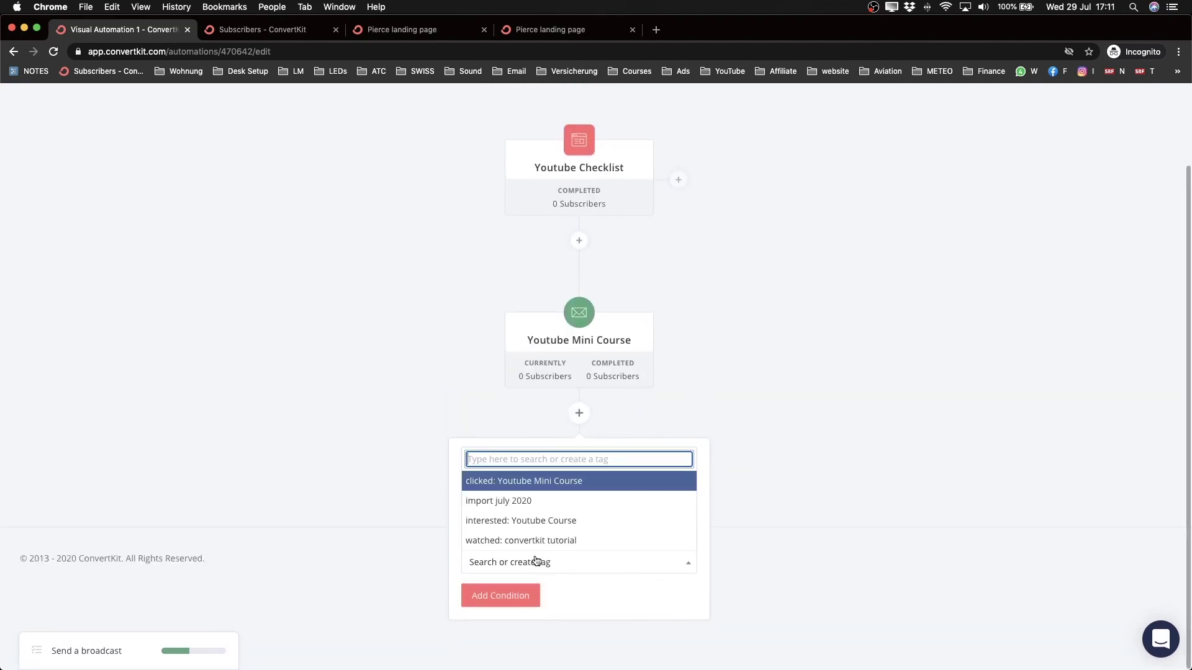
click(540, 526)
click(504, 597)
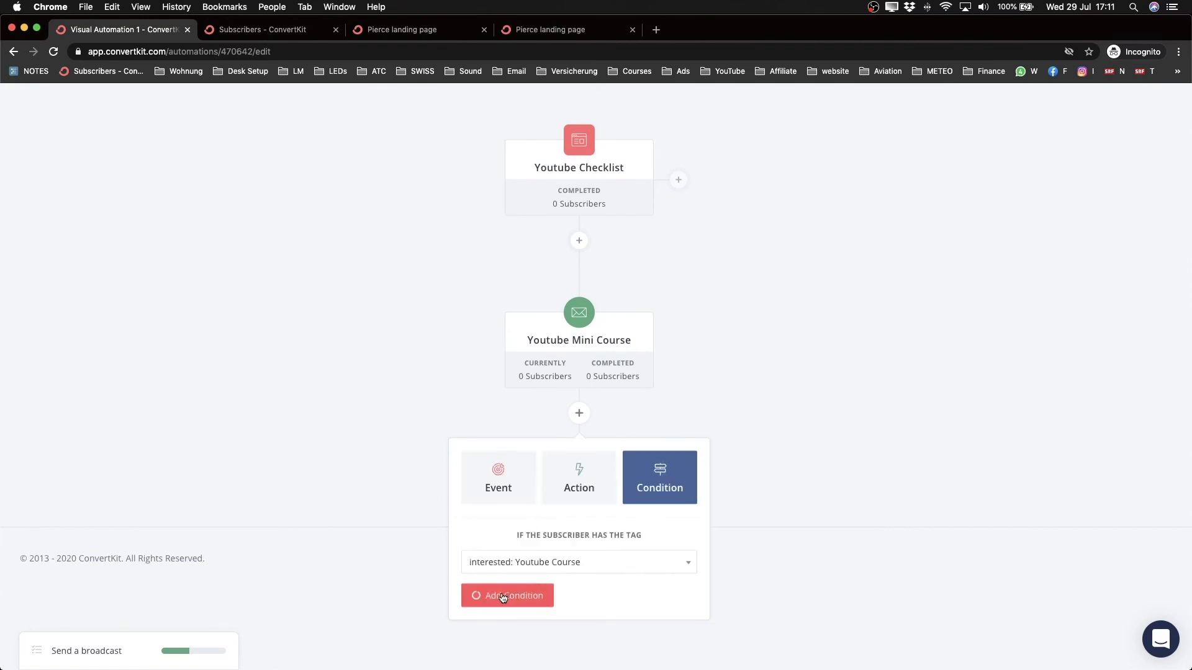
Add an email sequence action for "Youtube Masterclass" on the Yes branch of the "interested: Youtube Course" tag condition.
scroll(758, 372, down, 5)
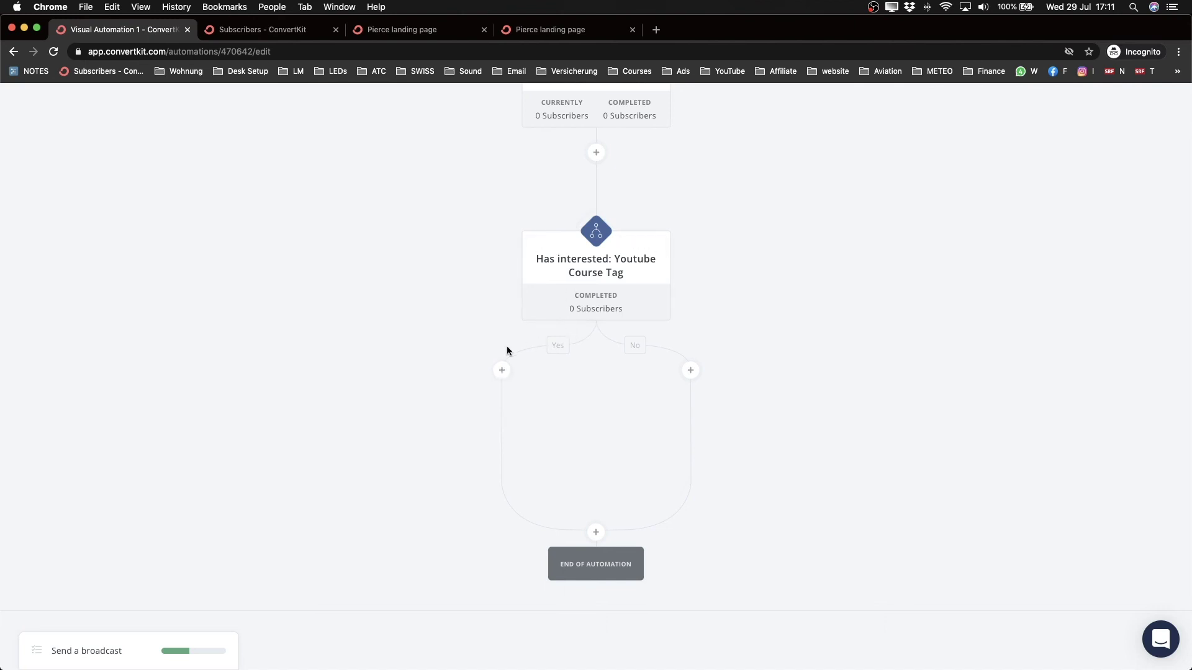
click(500, 372)
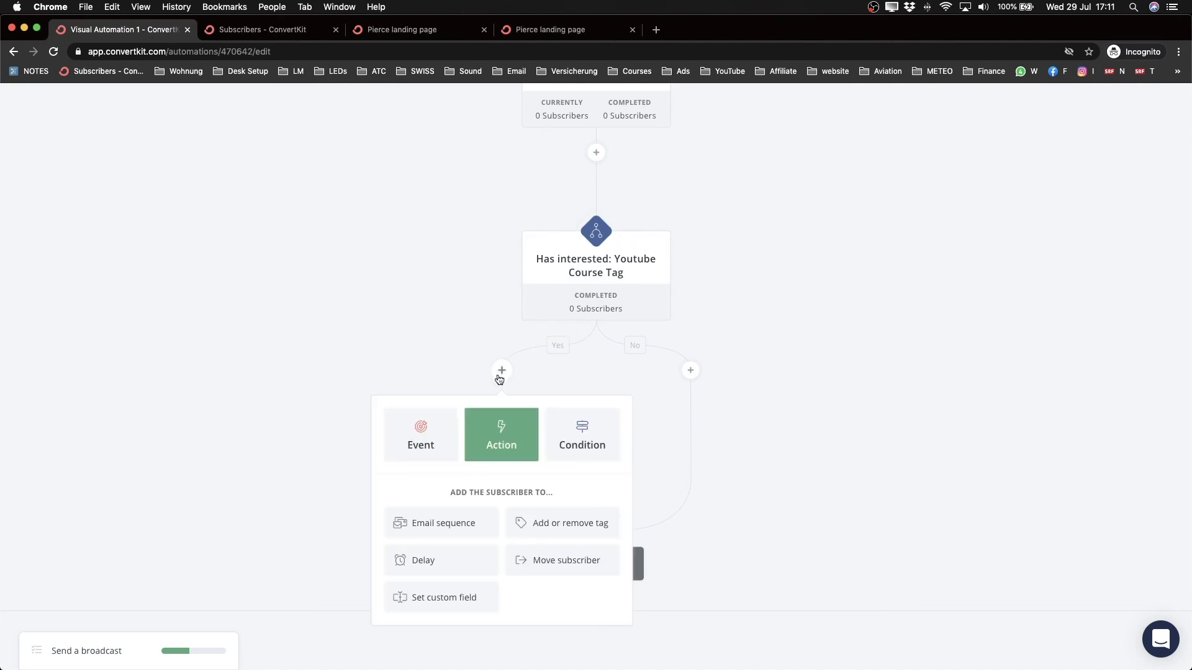
click(459, 522)
click(462, 521)
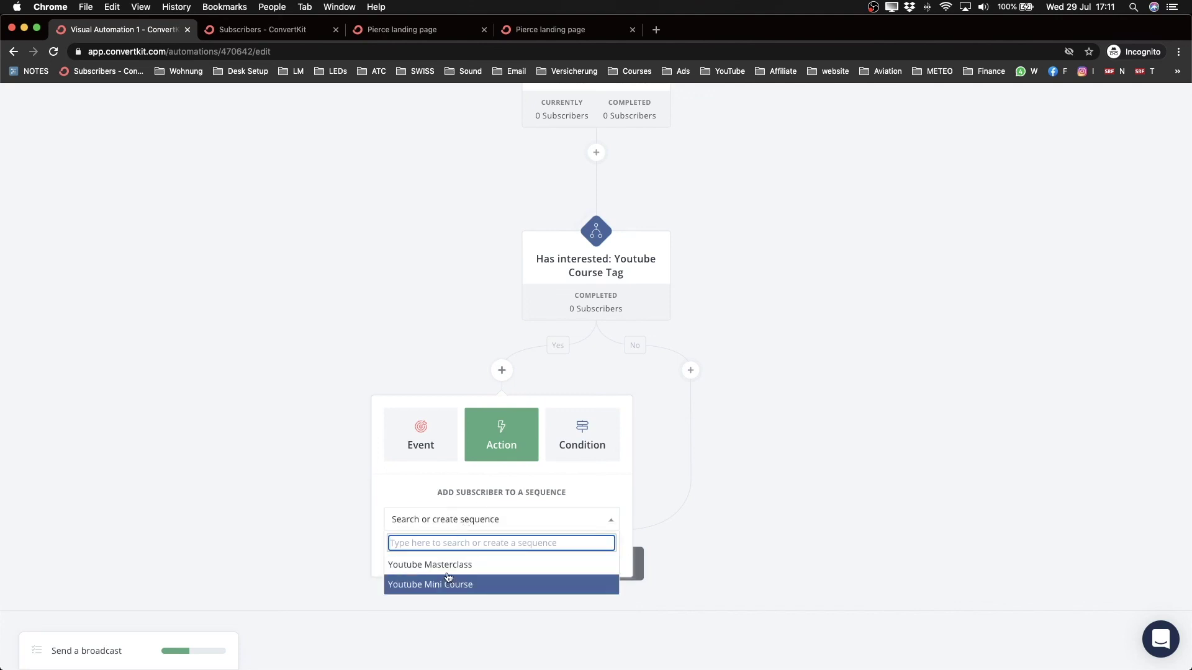
click(445, 564)
click(425, 558)
mouse_move(500, 460)
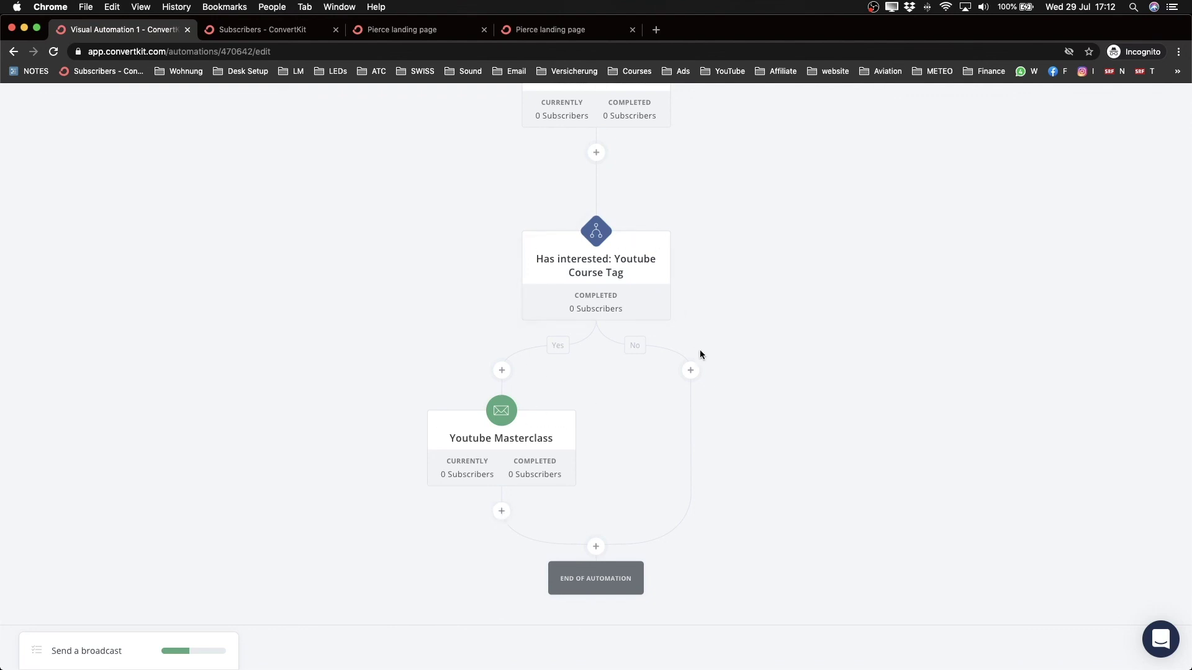
Examine the action options for the No branch and review the automation flow from the "Youtube Checklist" form down to the "Youtube Masterclass" sequence.
click(691, 371)
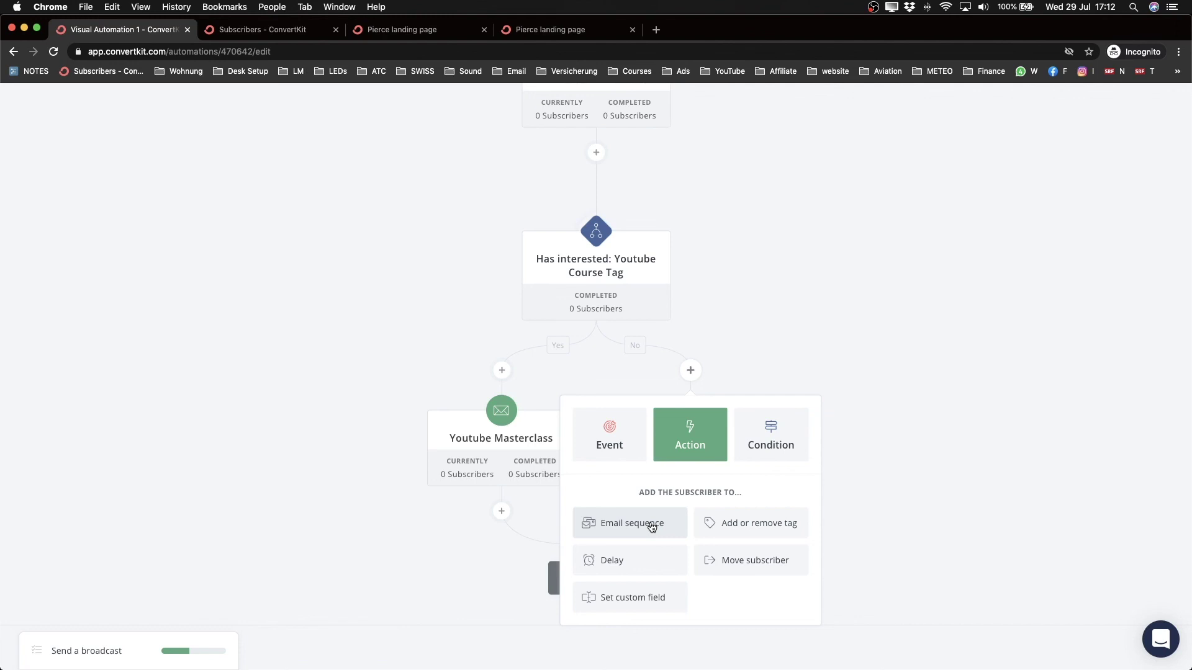
click(773, 371)
scroll(773, 371, up, 5)
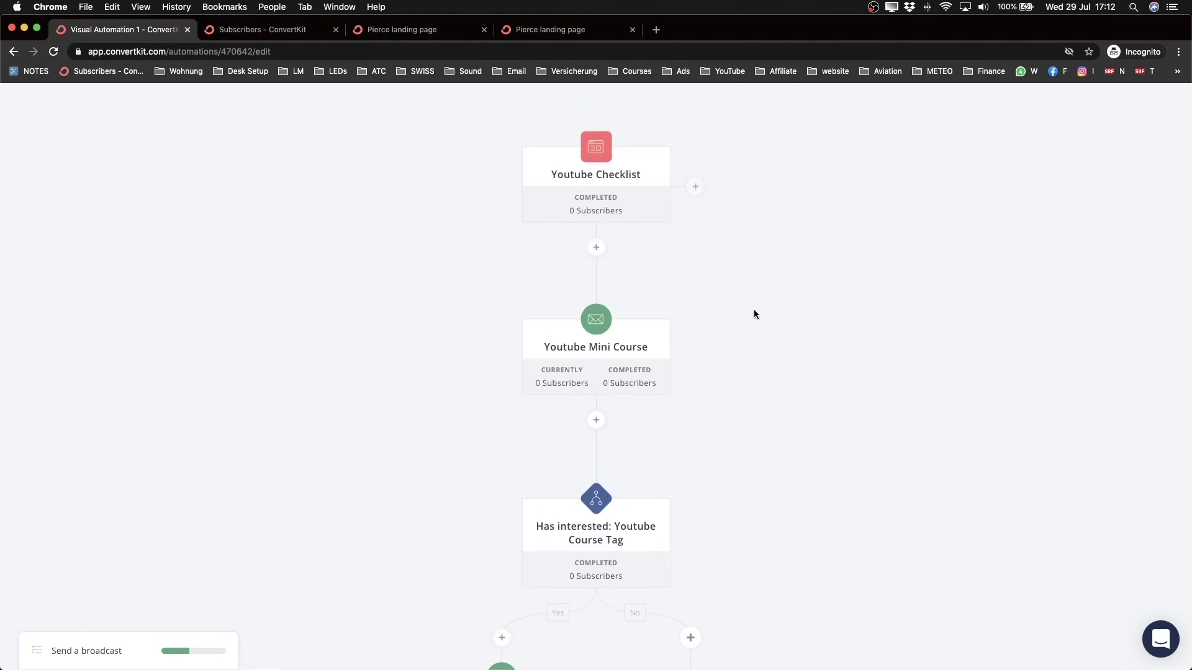
scroll(754, 312, down, 3)
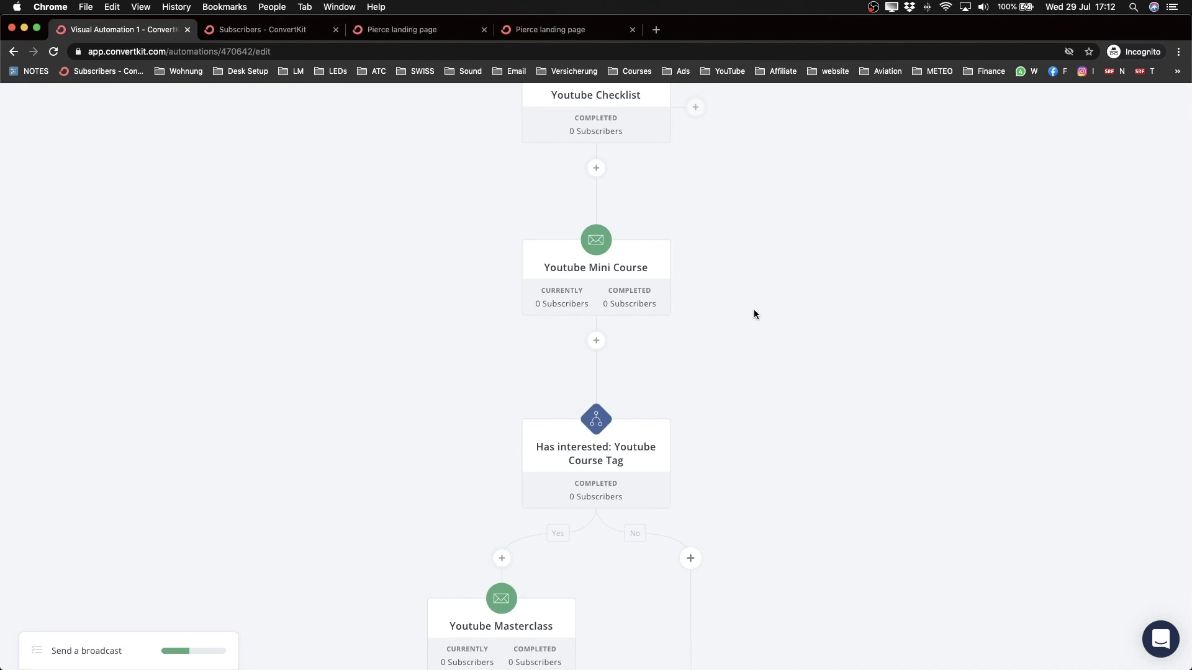
scroll(685, 358, down, 2)
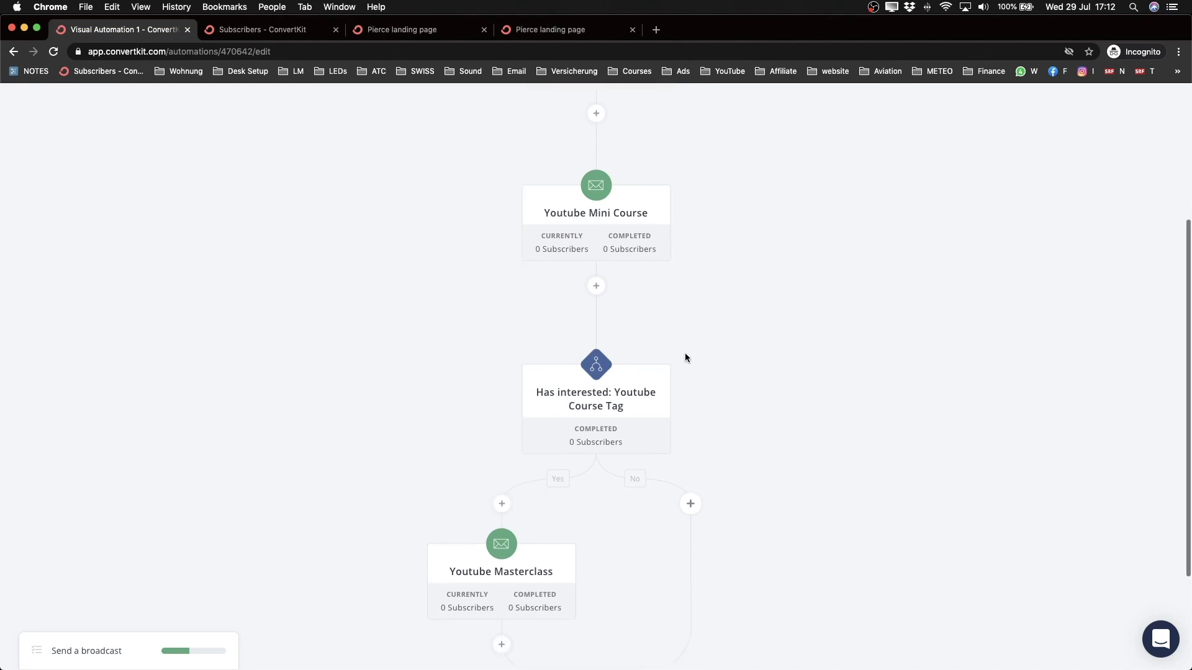
scroll(685, 357, up, 5)
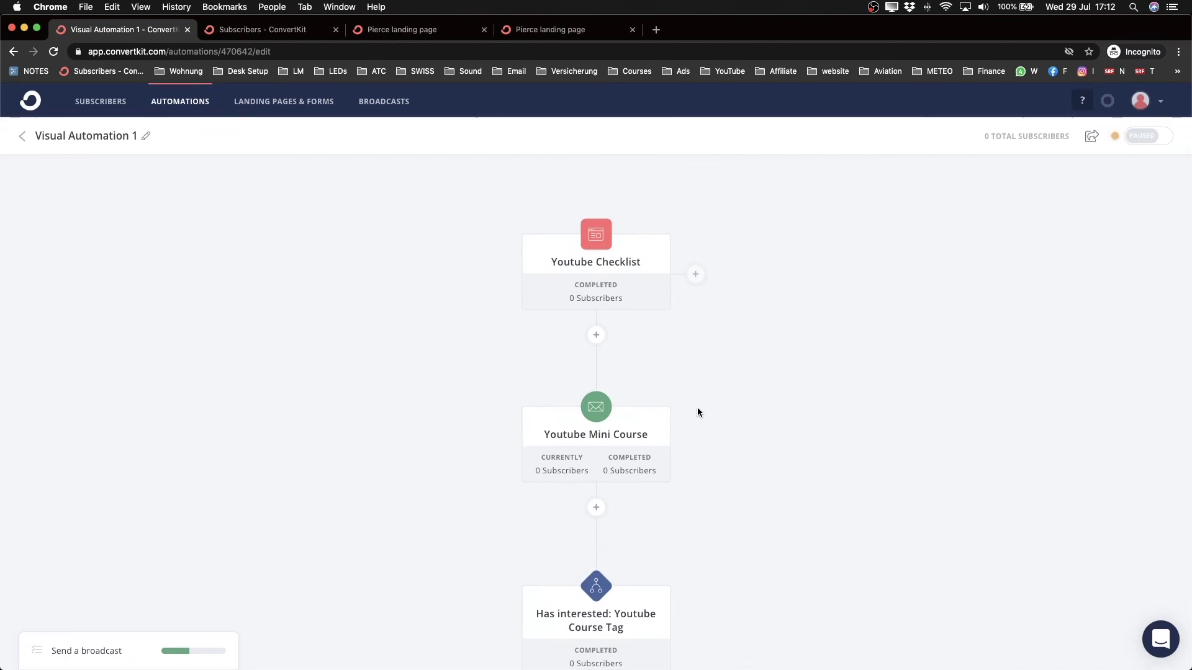
scroll(742, 362, down, 1)
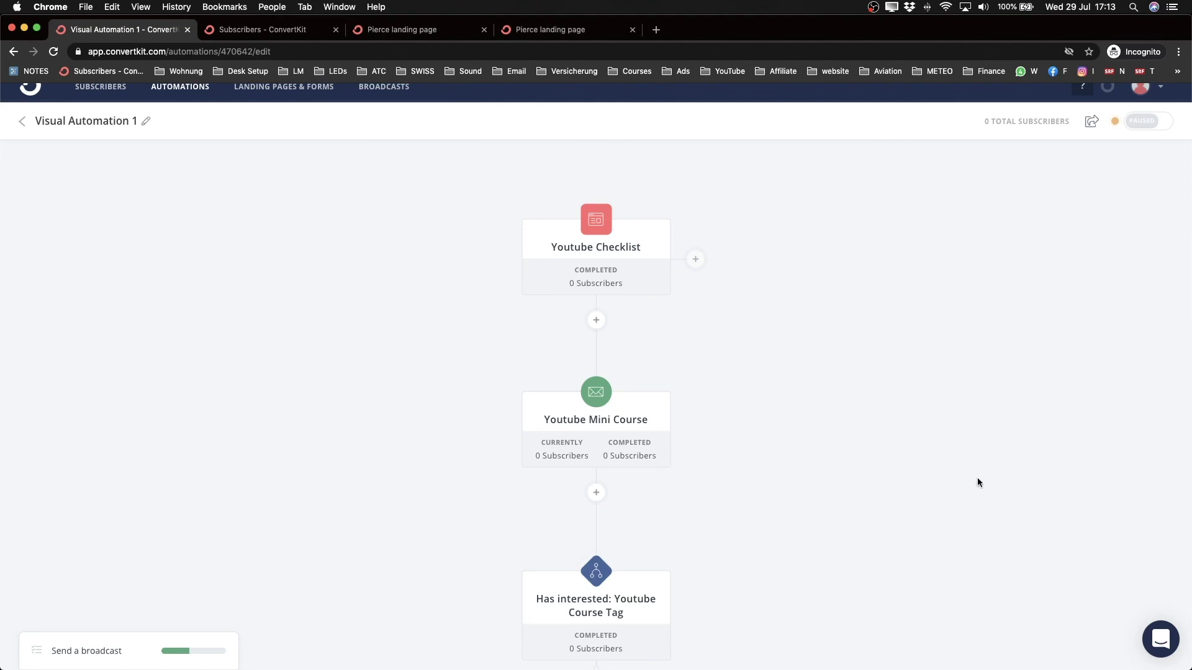
View the support messenger's contact and self-help options, leaving it closed again.
click(1156, 639)
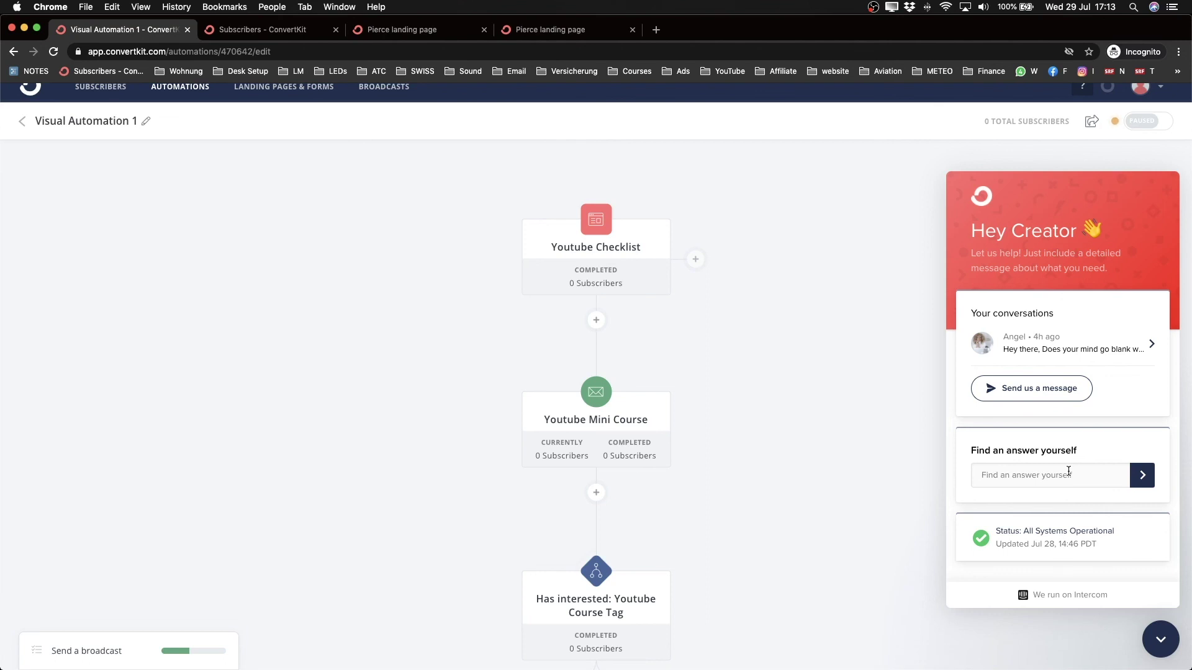
click(1151, 646)
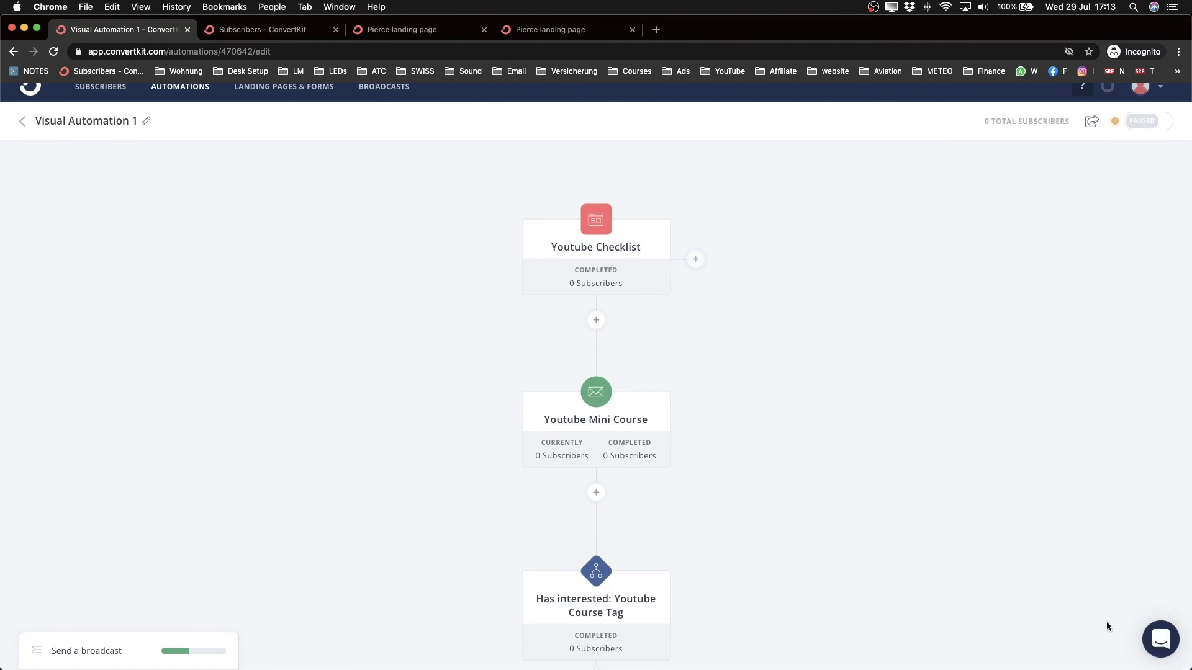